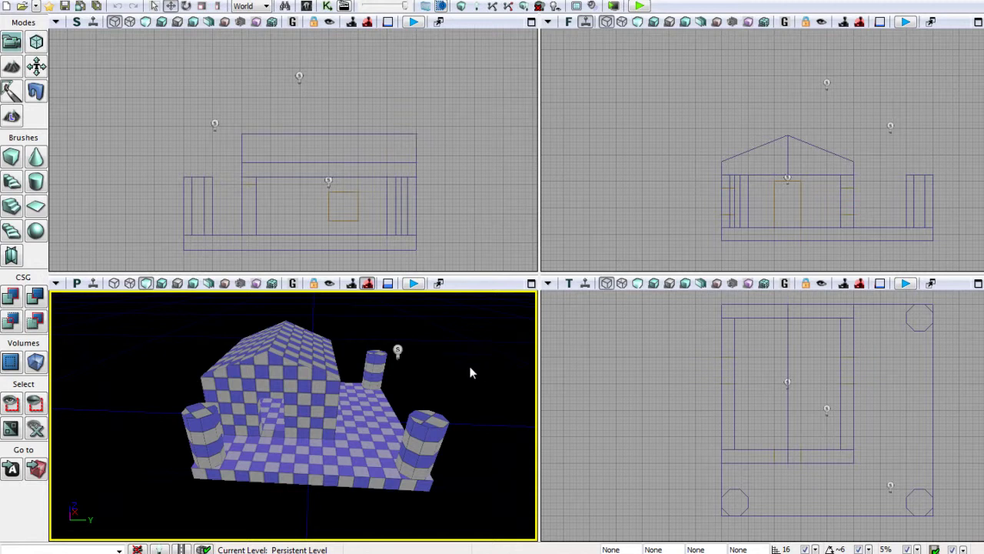
{"action": "right_click", "coordinate": [465, 369]}
{"action": "left_click", "coordinate": [451, 332]}
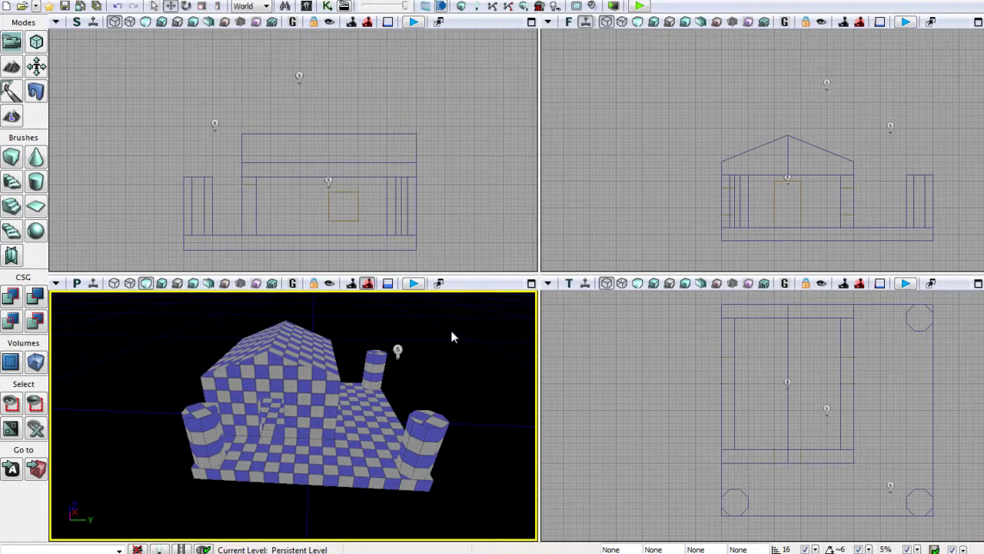
{"action": "left_click_drag", "start_coordinate": [489, 346], "coordinate": [474, 428], "text": "alt"}
{"action": "right_click_drag", "start_coordinate": [473, 433], "coordinate": [430, 425]}
{"action": "right_click_drag", "start_coordinate": [476, 389], "coordinate": [514, 400]}
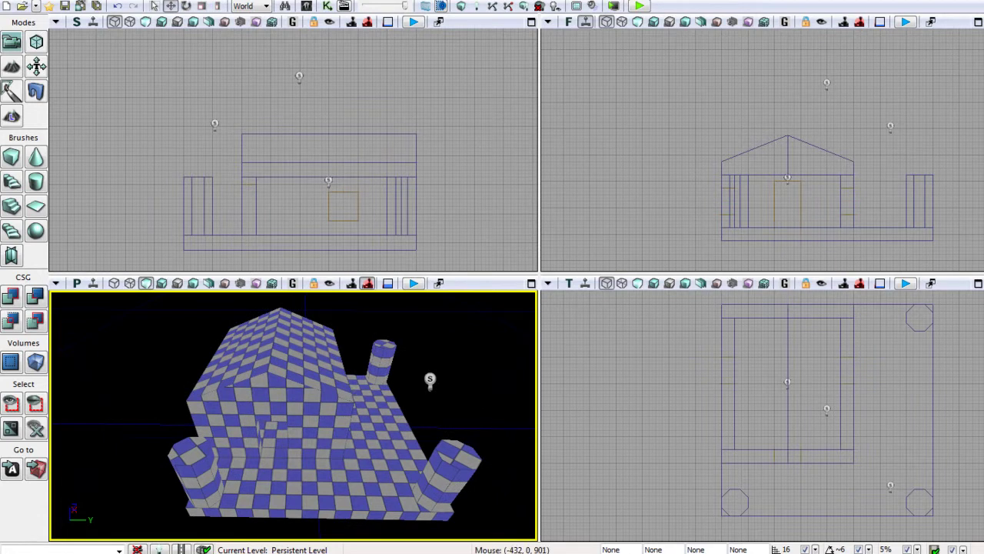
Open the Content Browser and look through its list of tag filters.
{"action": "left_click", "coordinate": [68, 0]}
{"action": "mouse_move", "coordinate": [63, 8]}
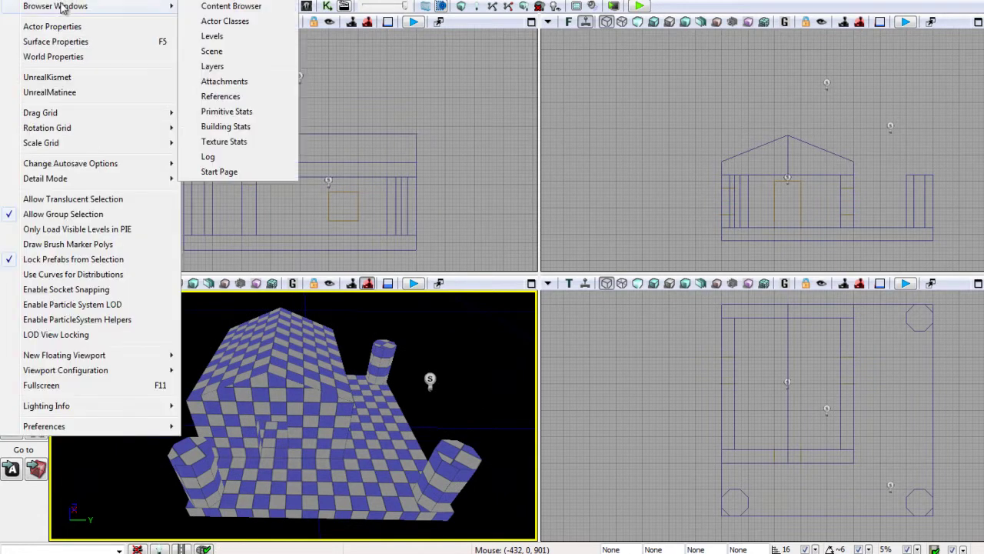
{"action": "left_click", "coordinate": [214, 7]}
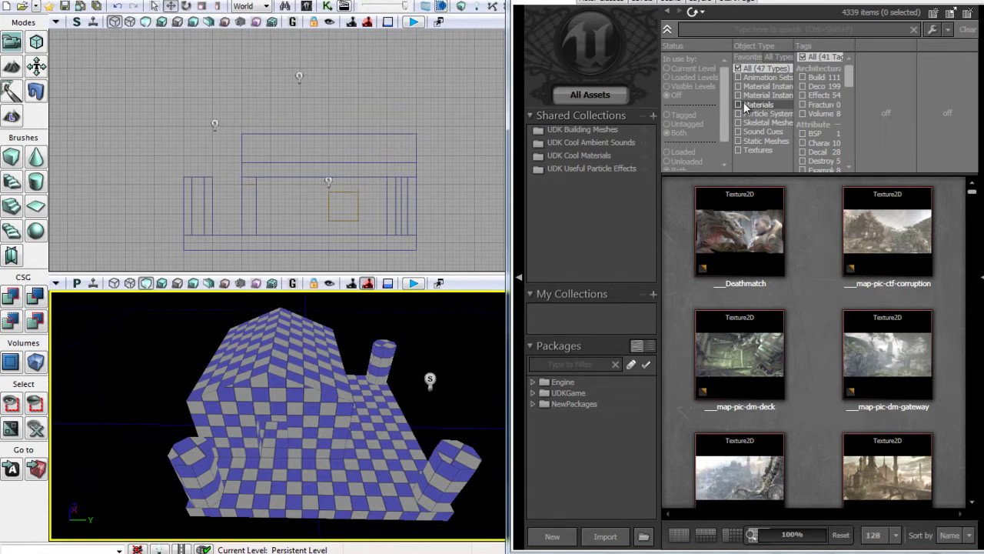
{"action": "left_click_drag", "start_coordinate": [849, 77], "coordinate": [845, 125]}
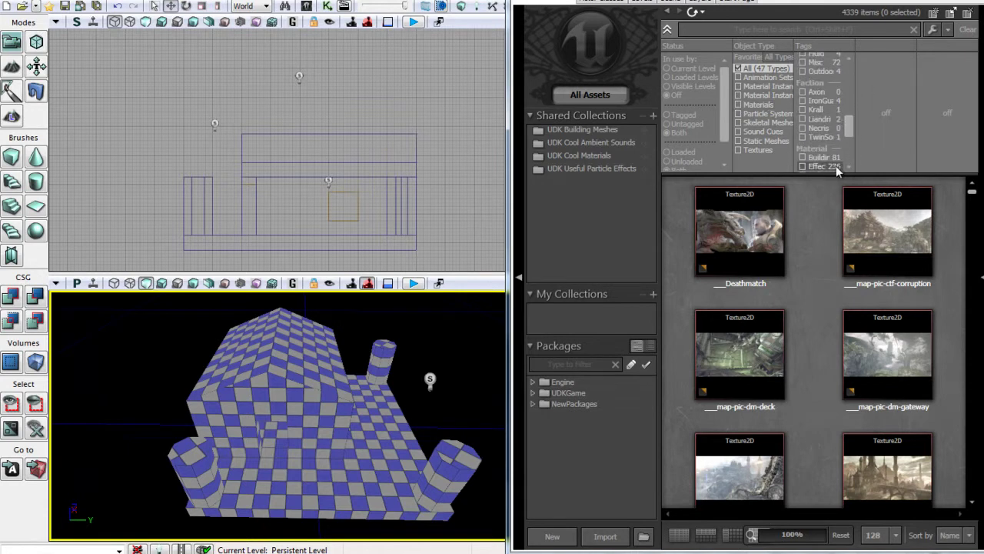
{"action": "left_click_drag", "start_coordinate": [849, 129], "coordinate": [842, 72]}
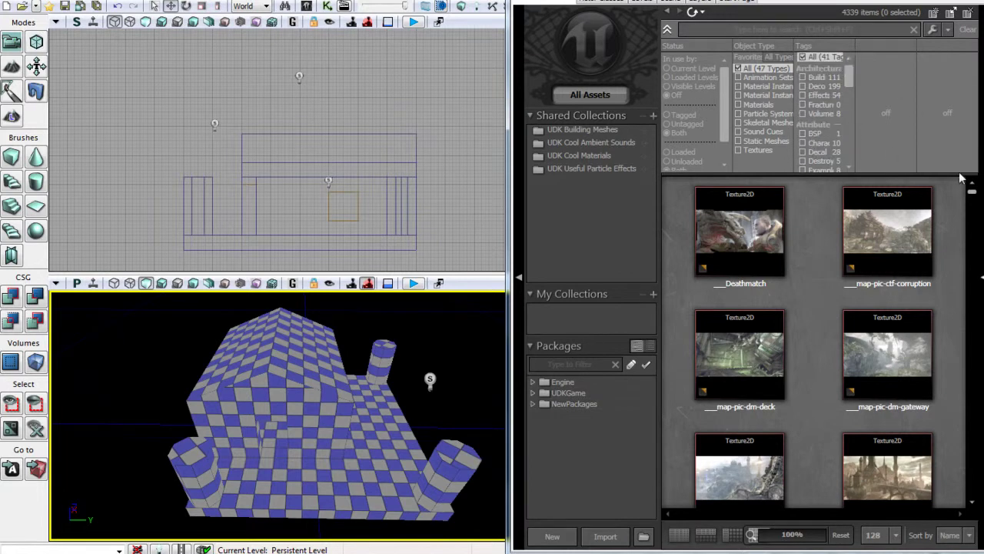
Search the assets for "Wall" and clear the search text again.
{"action": "left_click", "coordinate": [862, 30]}
{"action": "type", "text": "Wall"}
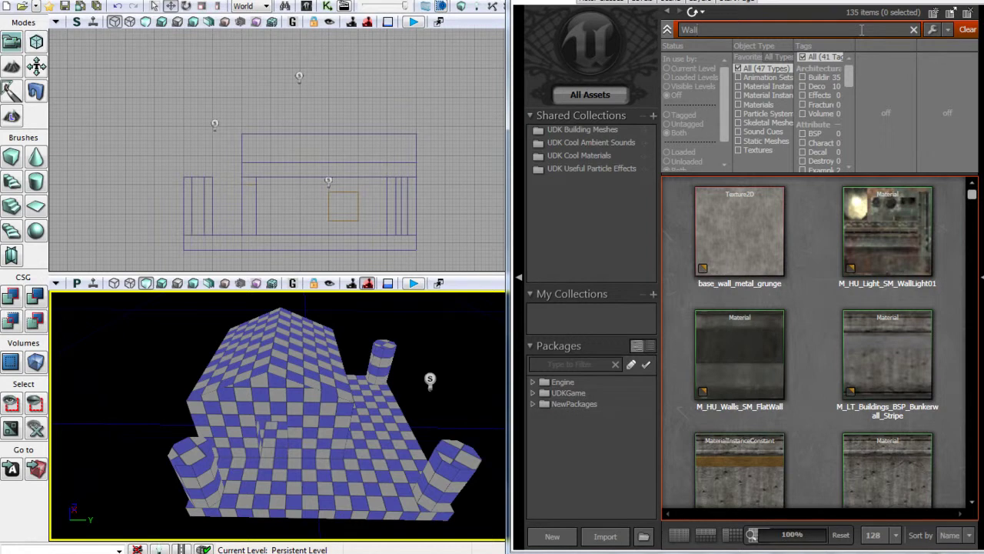
{"action": "key", "text": "BackSpace"}
{"action": "key", "text": "BackSpace"}
{"action": "key", "text": "BackSpace"}
{"action": "key", "text": "BackSpace"}
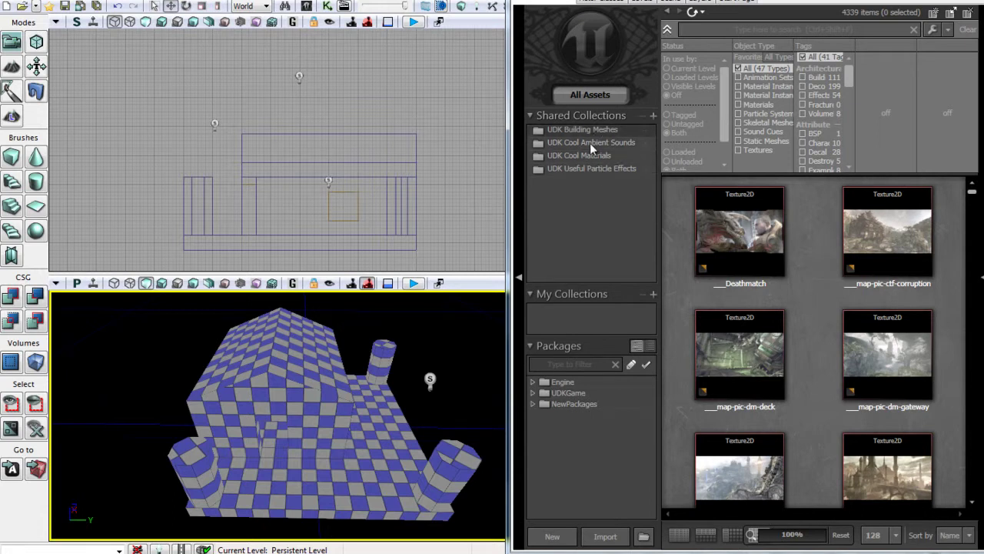
Look through the shared collections: UDK Building Meshes, UDK Cool Ambient Sounds, UDK Cool Materials and UDK Useful Particle Effects.
{"action": "left_click", "coordinate": [616, 131]}
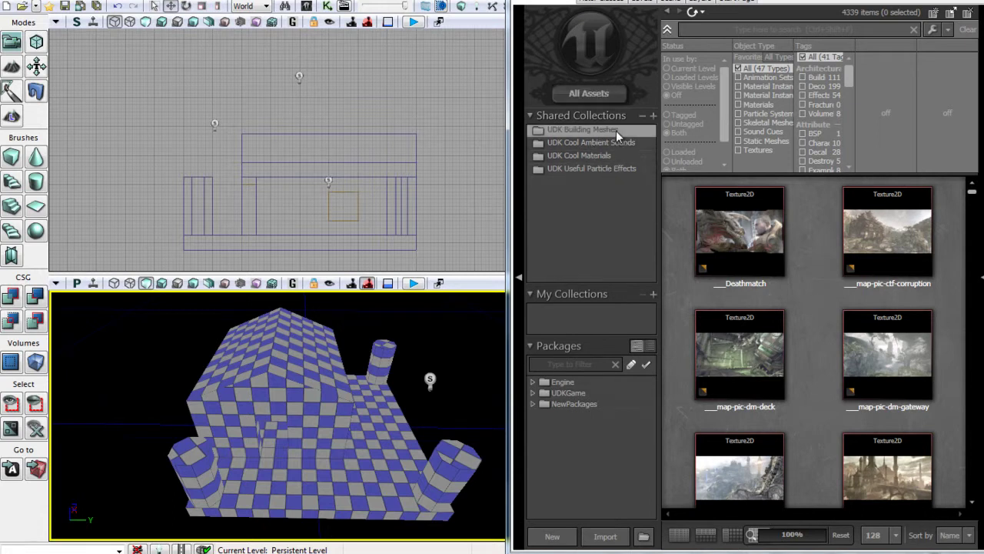
{"action": "left_click", "coordinate": [608, 157]}
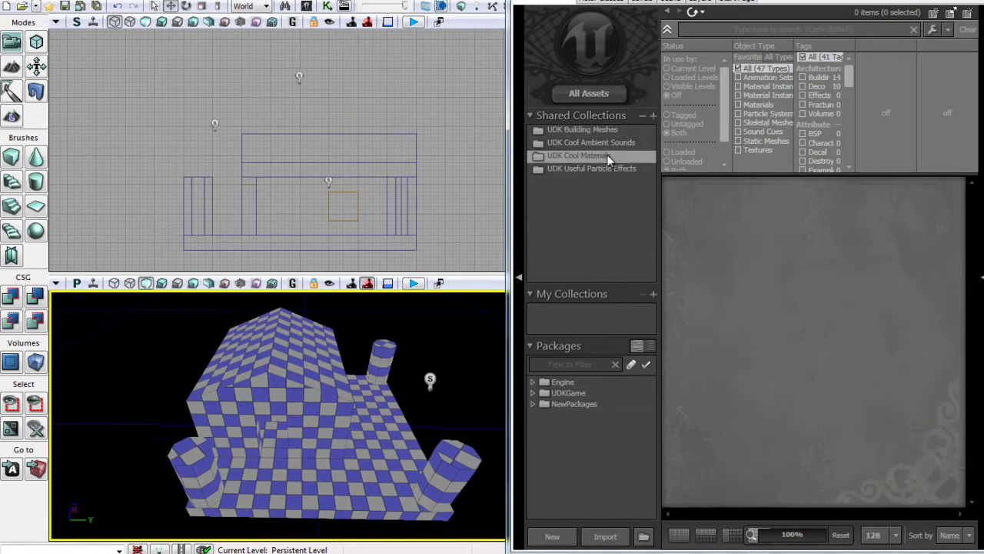
{"action": "left_click", "coordinate": [609, 131]}
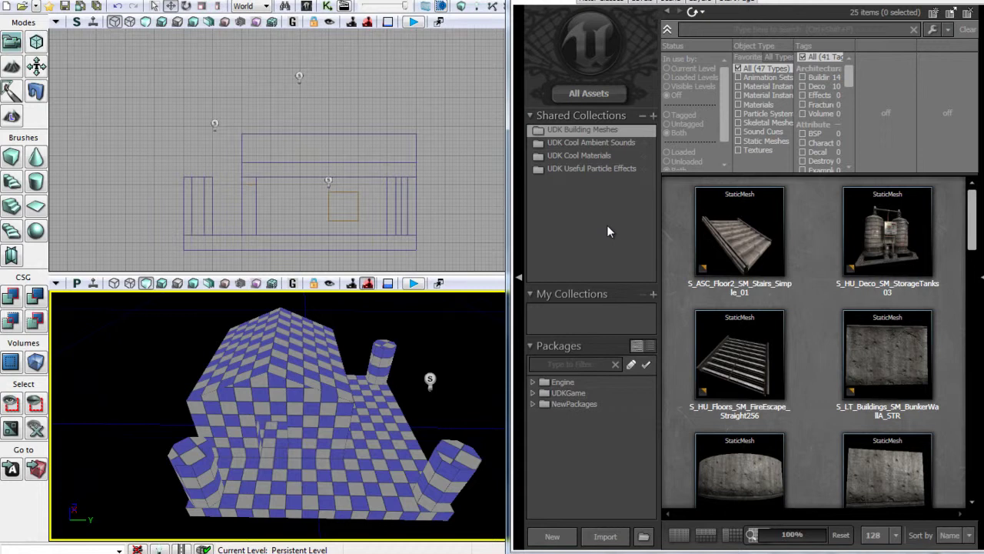
{"action": "left_click", "coordinate": [600, 141]}
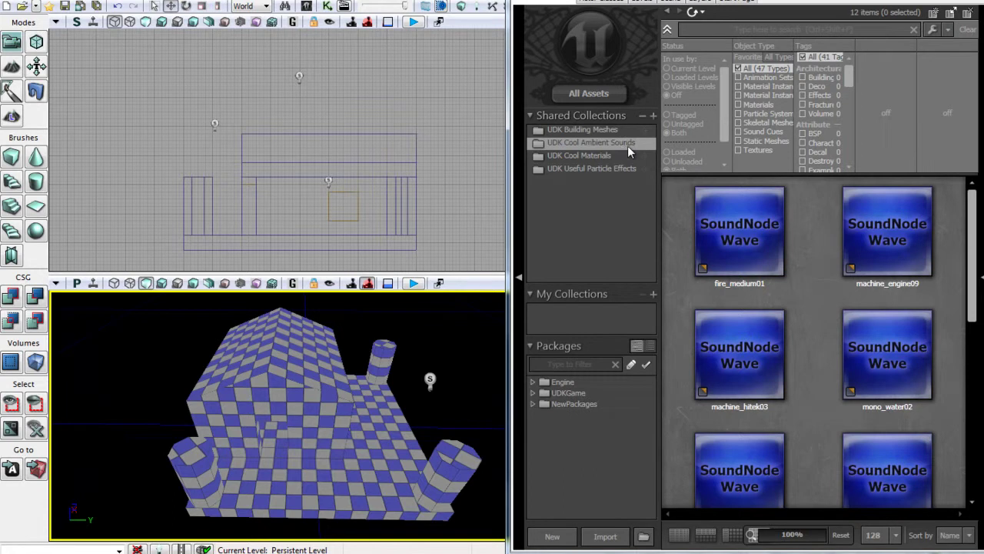
{"action": "left_click", "coordinate": [611, 156]}
{"action": "left_click", "coordinate": [613, 171]}
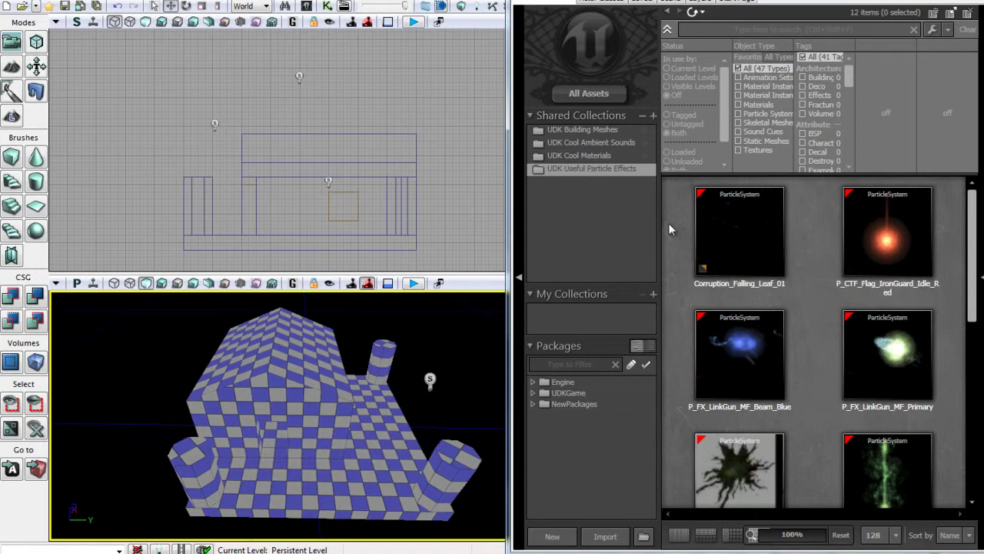
Look through the Content folders of the Engine and UDKGame packages and return to all assets.
{"action": "left_click", "coordinate": [532, 381]}
{"action": "left_click", "coordinate": [546, 393]}
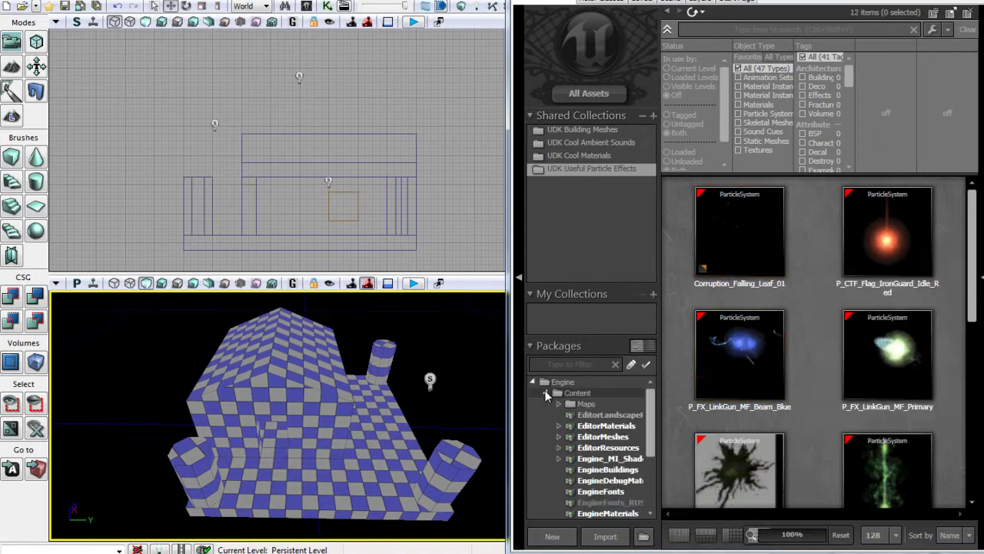
{"action": "left_click", "coordinate": [531, 380]}
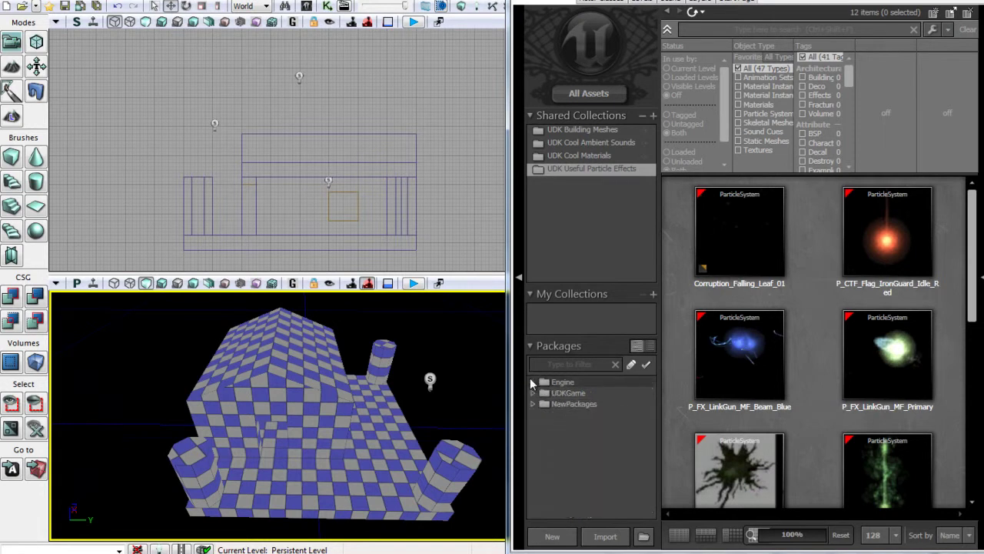
{"action": "left_click", "coordinate": [532, 393]}
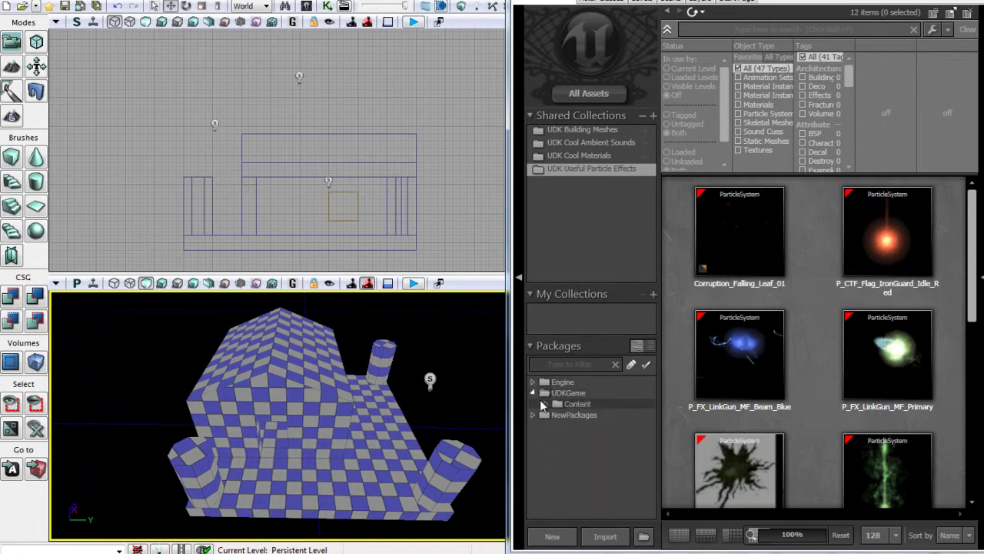
{"action": "double_click", "coordinate": [543, 404]}
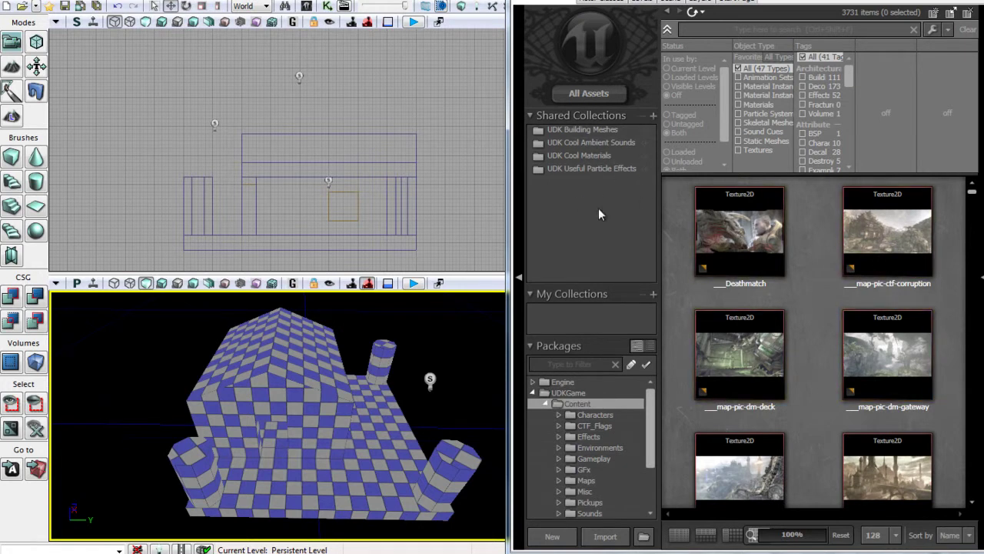
{"action": "left_click", "coordinate": [533, 393]}
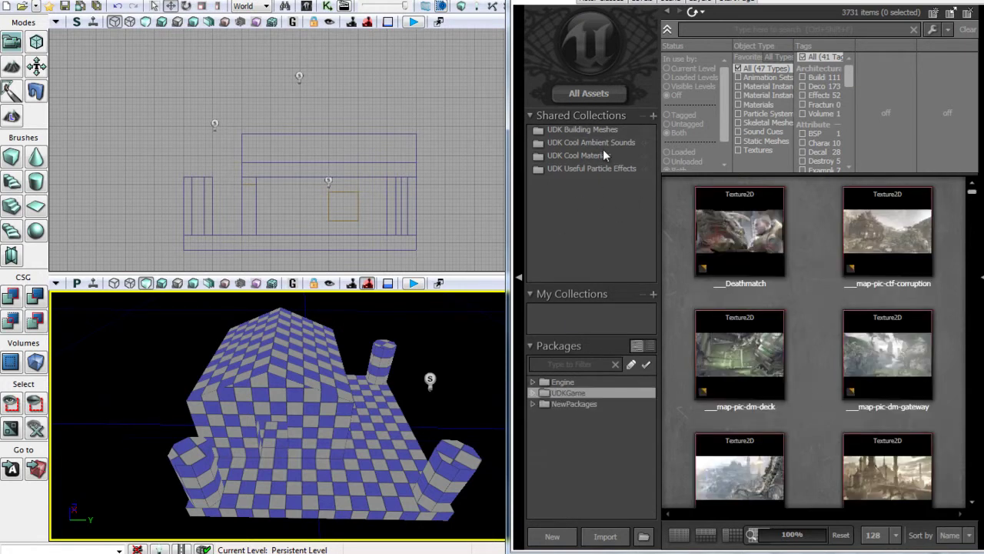
{"action": "left_click", "coordinate": [599, 95]}
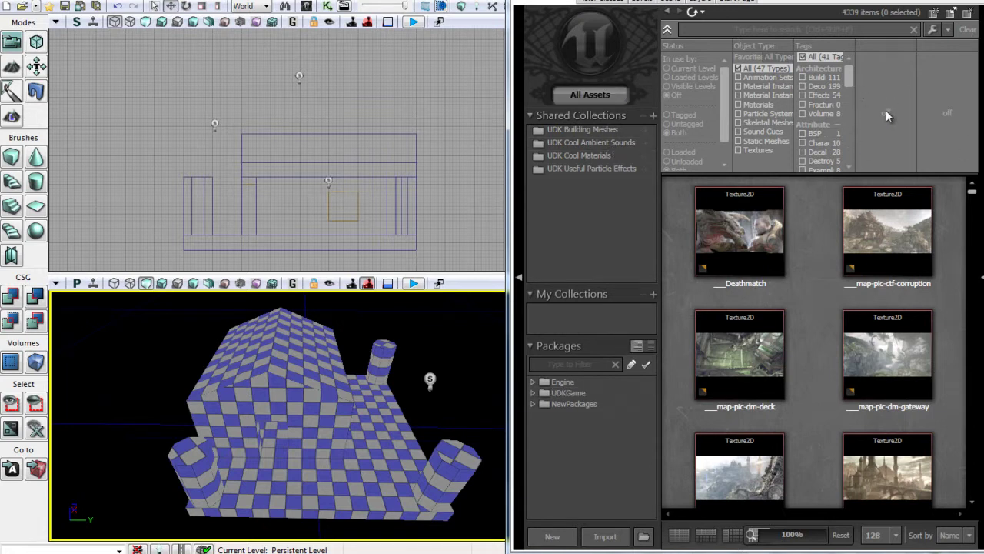
View the UDK Cool Materials collection and go back to all assets.
{"action": "left_click", "coordinate": [591, 156]}
{"action": "mouse_move", "coordinate": [971, 233]}
{"action": "left_mouse_down"}
{"action": "mouse_move", "coordinate": [971, 277]}
{"action": "mouse_move", "coordinate": [971, 238]}
{"action": "left_mouse_up"}
{"action": "left_click", "coordinate": [613, 93]}
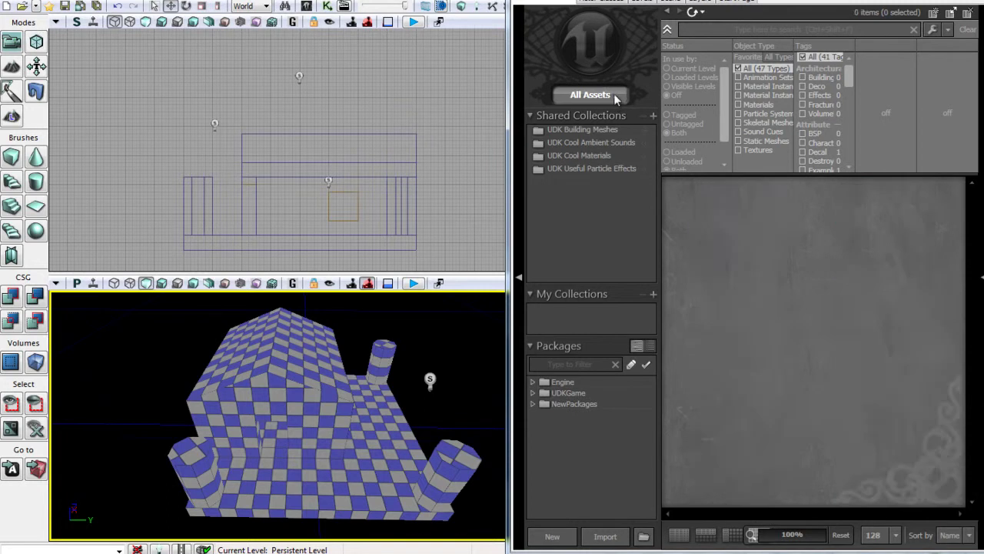
Filter the assets to the Materials object type with the Building material tag.
{"action": "left_click", "coordinate": [738, 105]}
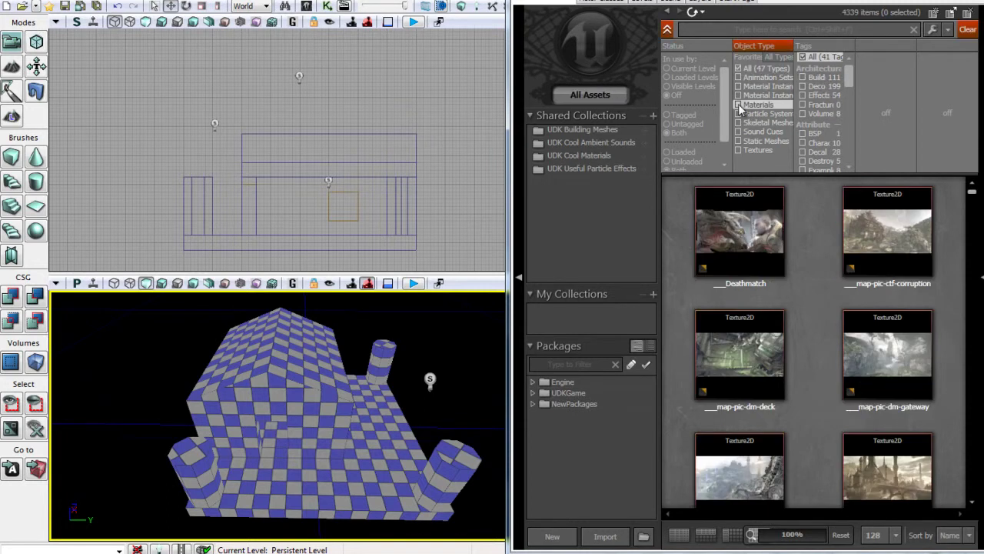
{"action": "left_click_drag", "start_coordinate": [847, 76], "coordinate": [852, 132]}
{"action": "left_click", "coordinate": [802, 123]}
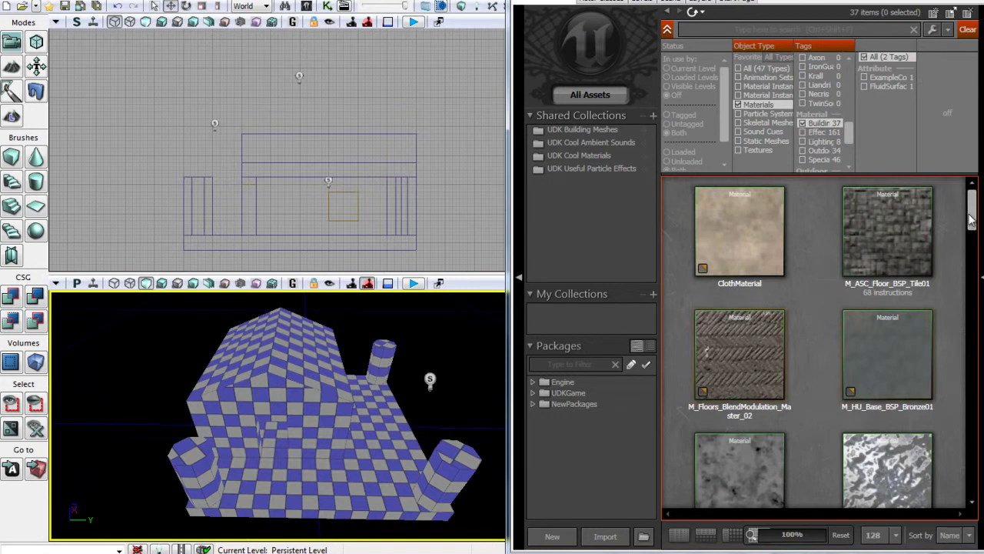
Find the material M_LT_Floors_BSP_Organic05b and apply it to the top surface of the floor slab.
{"action": "mouse_move", "coordinate": [971, 219]}
{"action": "left_mouse_down"}
{"action": "mouse_move", "coordinate": [972, 517]}
{"action": "mouse_move", "coordinate": [980, 215]}
{"action": "left_mouse_up"}
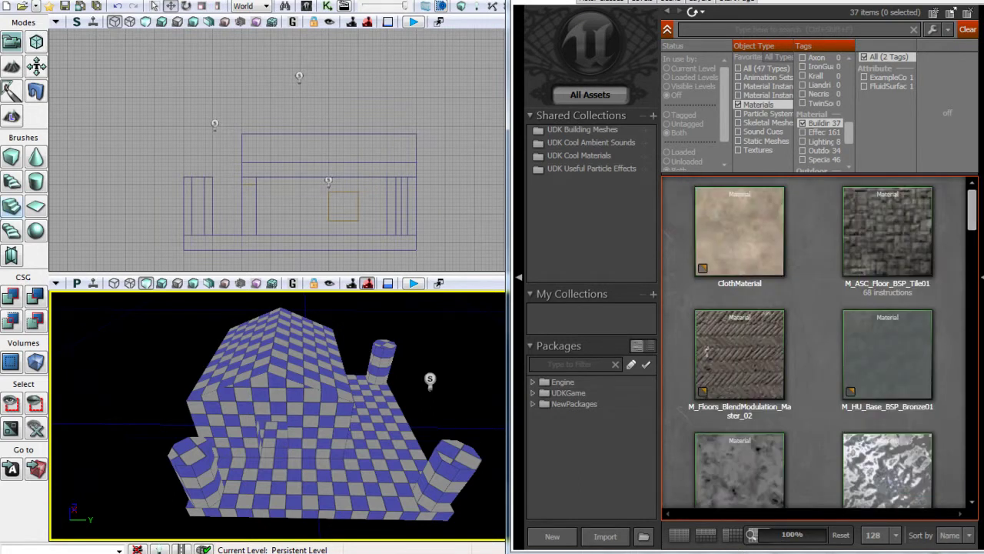
{"action": "mouse_move", "coordinate": [972, 216]}
{"action": "left_mouse_down"}
{"action": "mouse_move", "coordinate": [976, 248]}
{"action": "mouse_move", "coordinate": [979, 211]}
{"action": "left_mouse_up"}
{"action": "left_click_drag", "start_coordinate": [979, 236], "coordinate": [959, 347]}
{"action": "mouse_move", "coordinate": [768, 352]}
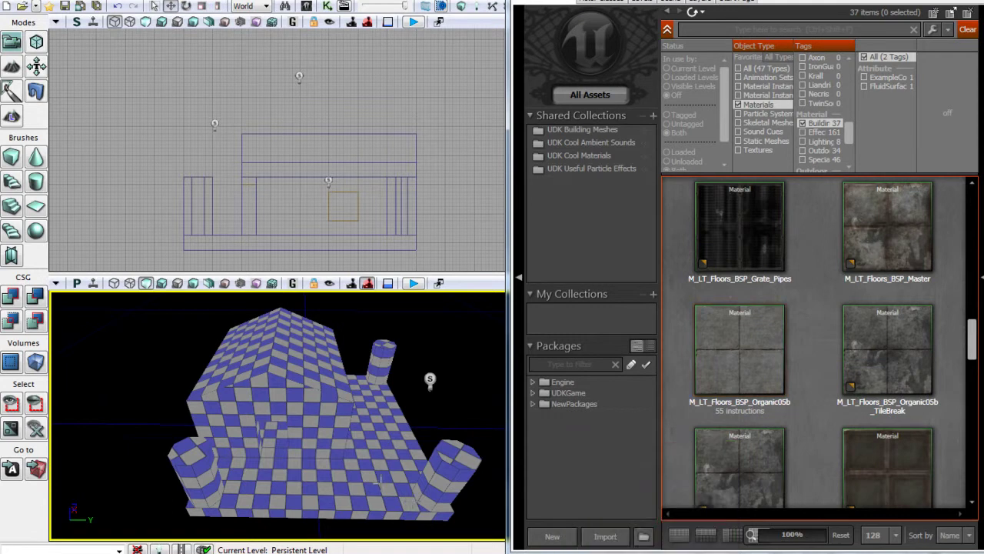
{"action": "left_click", "coordinate": [728, 356]}
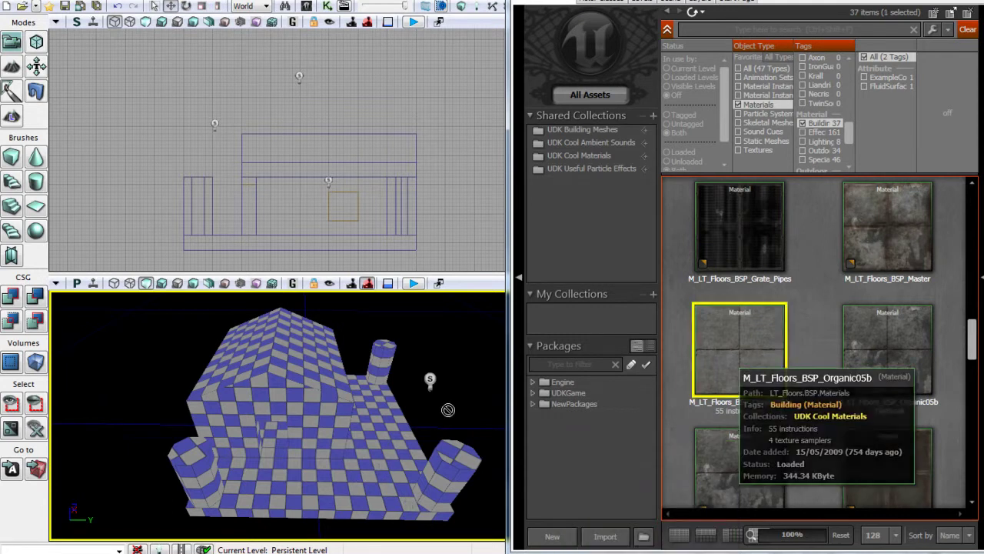
{"action": "left_click", "coordinate": [380, 452]}
Select the four side faces of the floor slab and apply M_LT_Floors_BSP_Organic05b to them.
{"action": "right_click_drag", "start_coordinate": [474, 410], "coordinate": [151, 375]}
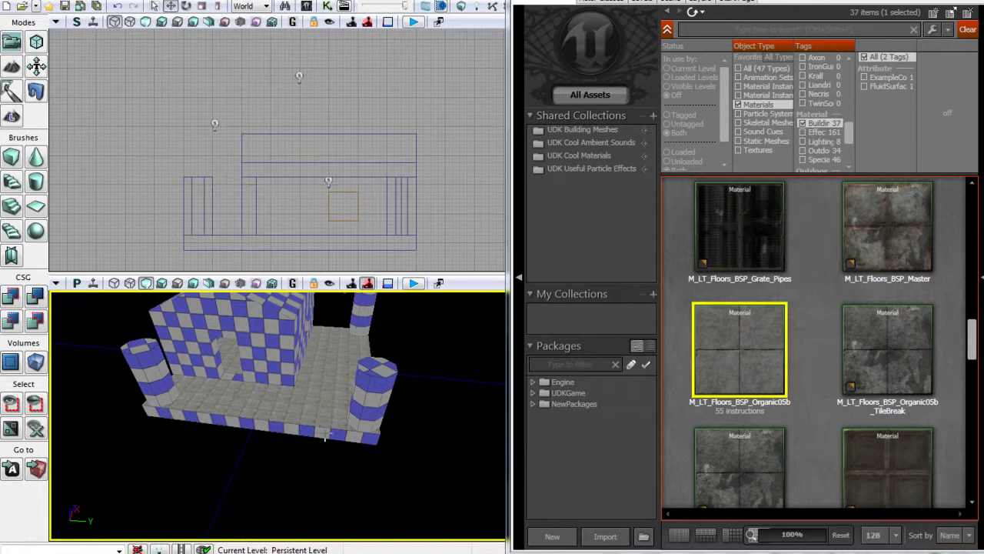
{"action": "left_click_drag", "start_coordinate": [317, 452], "coordinate": [414, 481]}
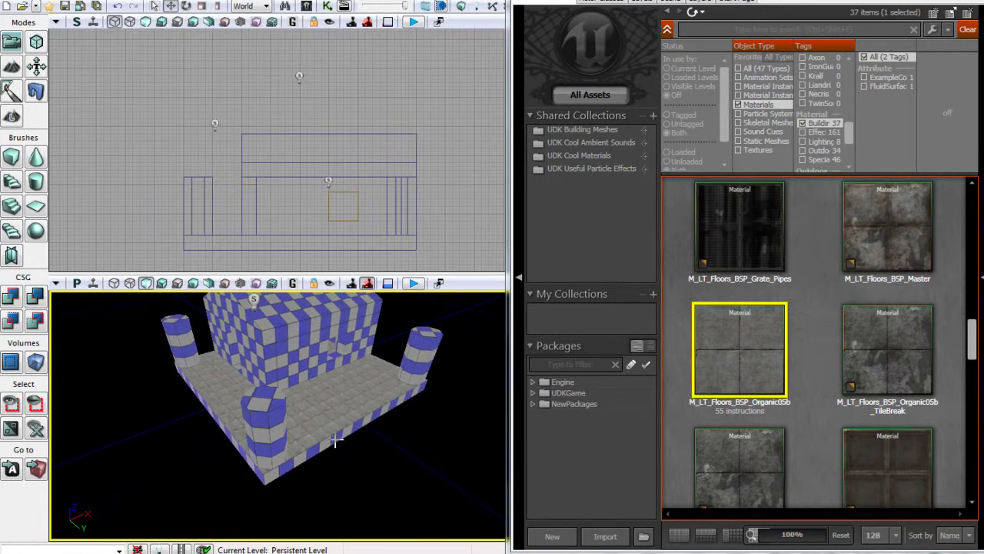
{"action": "left_click_drag", "start_coordinate": [353, 441], "coordinate": [277, 427]}
{"action": "left_click", "coordinate": [281, 427]}
{"action": "right_click", "coordinate": [281, 428]}
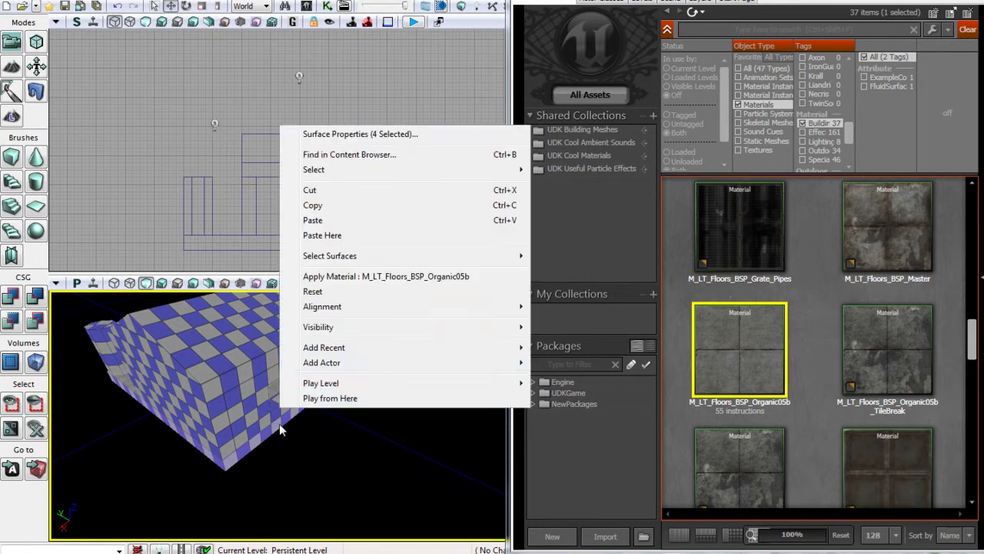
{"action": "left_click", "coordinate": [366, 278]}
Apply M_LT_Floors_BSP_Organic05b to the remaining checkered floor patch in the house doorway.
{"action": "left_click_drag", "start_coordinate": [387, 430], "coordinate": [48, 404]}
{"action": "right_click_drag", "start_coordinate": [48, 404], "coordinate": [386, 422]}
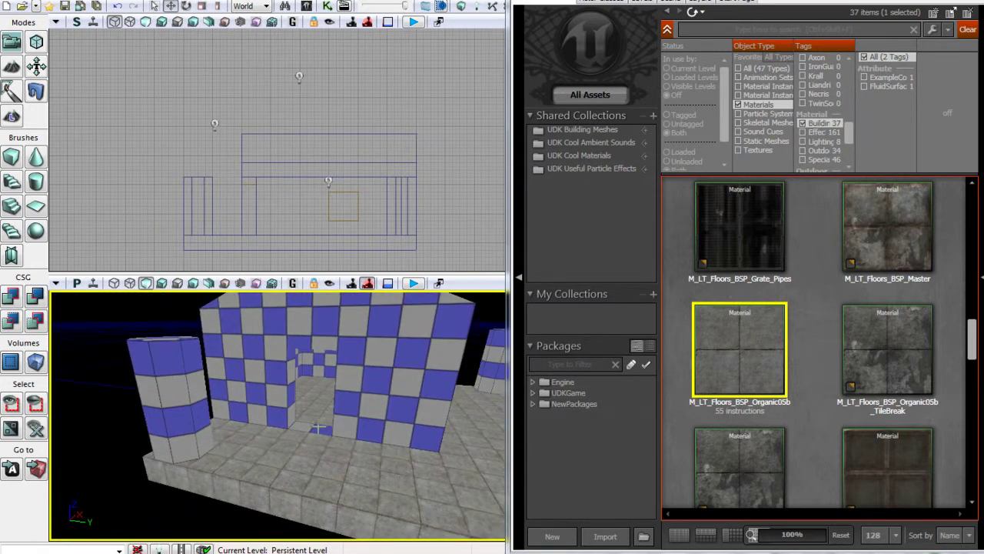
{"action": "left_click_drag", "start_coordinate": [724, 367], "coordinate": [347, 463]}
{"action": "mouse_move", "coordinate": [347, 464]}
{"action": "right_mouse_down"}
{"action": "mouse_move", "coordinate": [323, 492]}
{"action": "mouse_move", "coordinate": [326, 430]}
{"action": "mouse_move", "coordinate": [338, 469]}
{"action": "right_mouse_up"}
Choose the material M_NEC_Walls_BSP_Concrete1 and apply it to all side faces and the top of the front corner pillar beside the house.
{"action": "left_click_drag", "start_coordinate": [338, 442], "coordinate": [247, 430]}
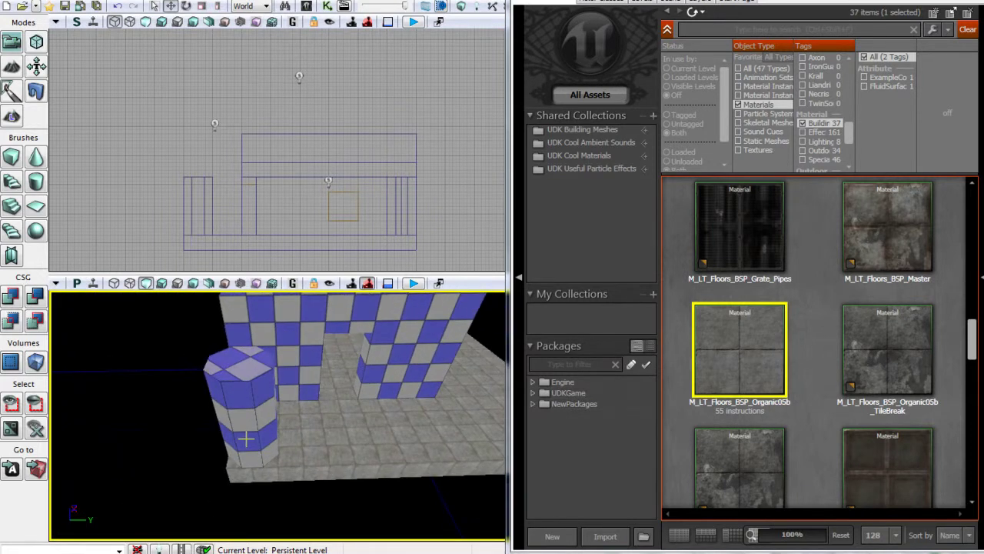
{"action": "left_click_drag", "start_coordinate": [971, 348], "coordinate": [973, 470]}
{"action": "left_click", "coordinate": [739, 288]}
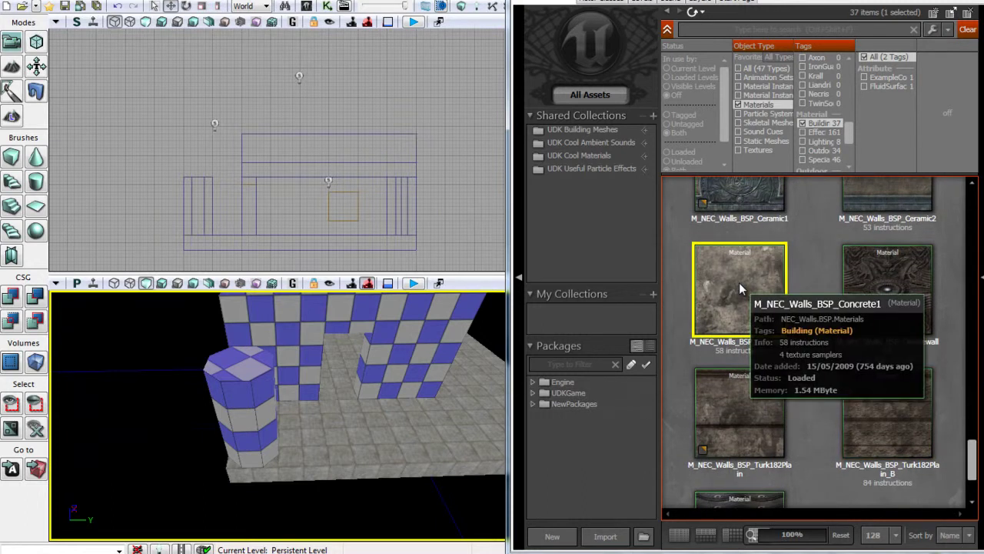
{"action": "left_click", "coordinate": [268, 412]}
{"action": "left_click", "coordinate": [225, 410], "text": "ctrl"}
{"action": "right_click_drag", "start_coordinate": [222, 413], "coordinate": [156, 339]}
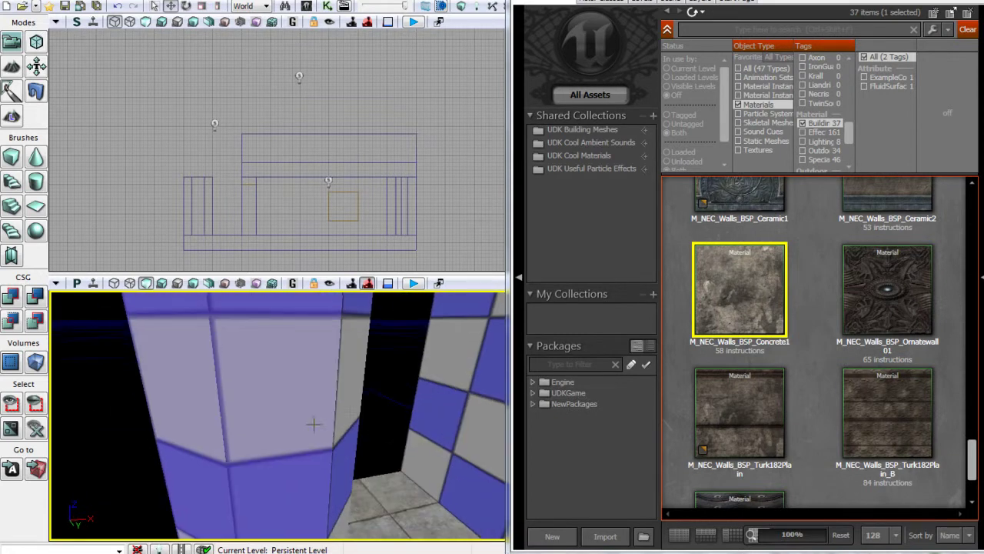
{"action": "left_click_drag", "start_coordinate": [353, 411], "coordinate": [100, 392]}
{"action": "left_click_drag", "start_coordinate": [48, 464], "coordinate": [391, 371]}
{"action": "left_click", "coordinate": [263, 418]}
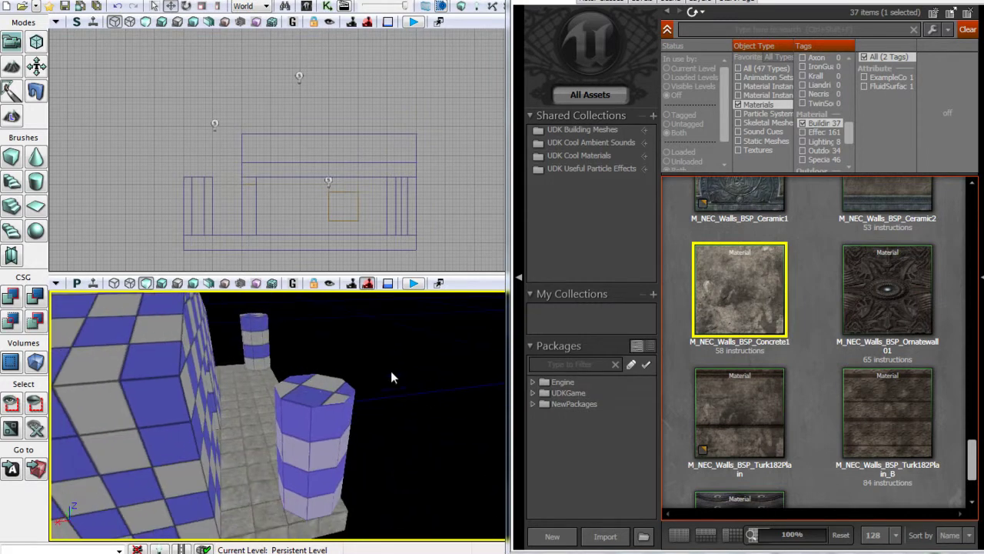
{"action": "right_click", "coordinate": [316, 396]}
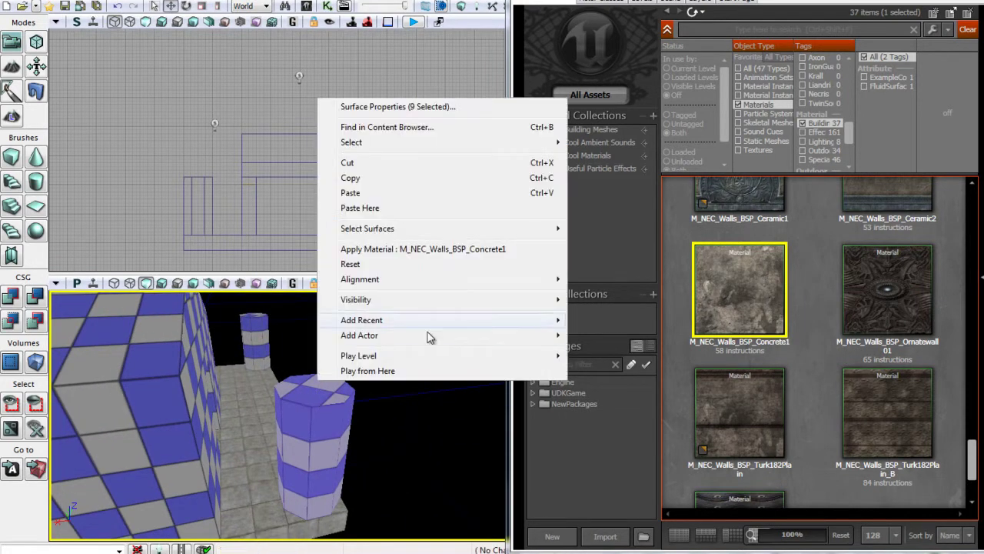
{"action": "left_click", "coordinate": [416, 255]}
Select all side faces and the top of a second corner pillar and apply M_NEC_Walls_BSP_Concrete1 to them.
{"action": "left_click_drag", "start_coordinate": [381, 371], "coordinate": [48, 389]}
{"action": "right_click_drag", "start_coordinate": [47, 383], "coordinate": [56, 336]}
{"action": "left_click_drag", "start_coordinate": [56, 336], "coordinate": [353, 396]}
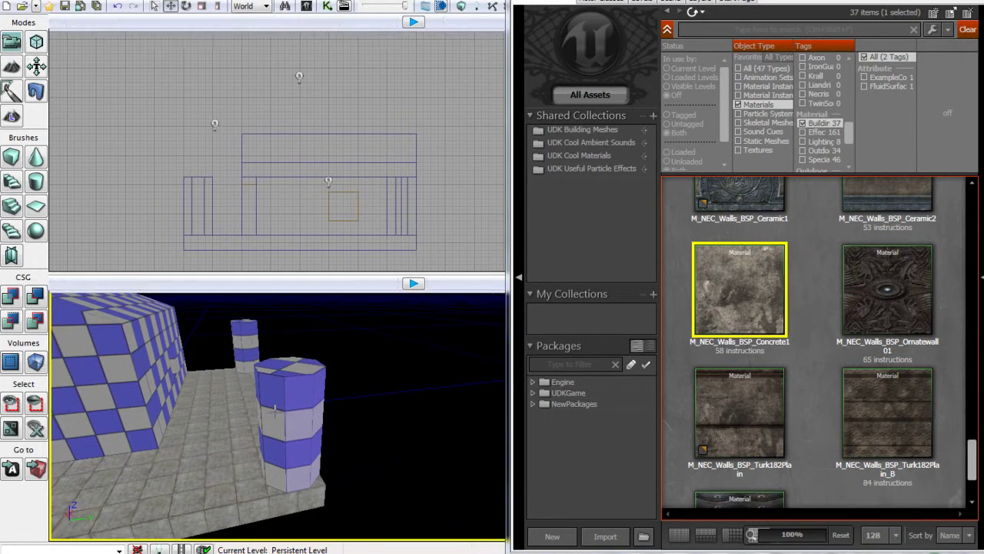
{"action": "left_click_drag", "start_coordinate": [264, 394], "coordinate": [418, 396]}
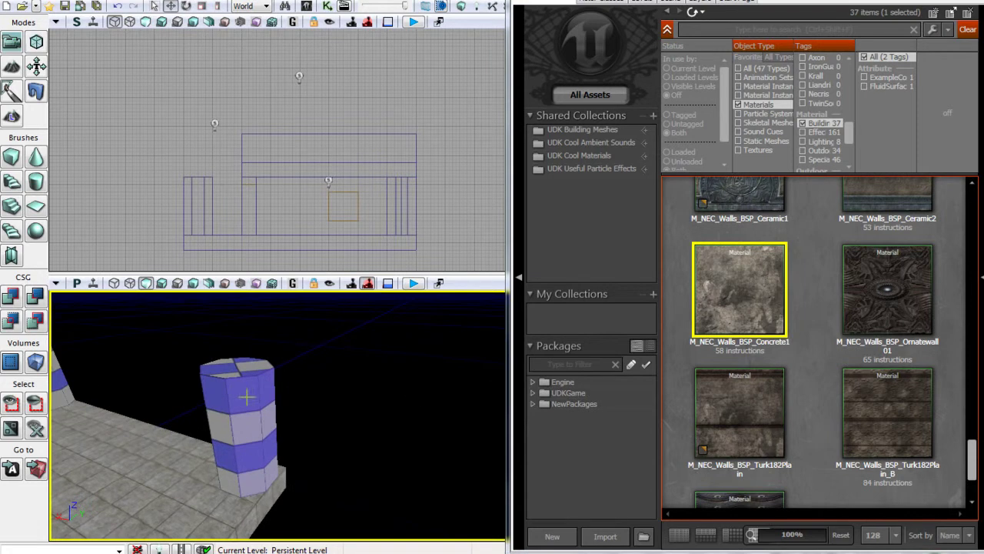
{"action": "left_click_drag", "start_coordinate": [218, 419], "coordinate": [308, 383]}
{"action": "left_click", "coordinate": [285, 398], "text": "ctrl"}
{"action": "left_click", "coordinate": [309, 366], "text": "ctrl"}
{"action": "right_click_drag", "start_coordinate": [307, 365], "coordinate": [486, 352]}
{"action": "left_click_drag", "start_coordinate": [485, 352], "coordinate": [307, 361]}
{"action": "left_click", "coordinate": [307, 361]}
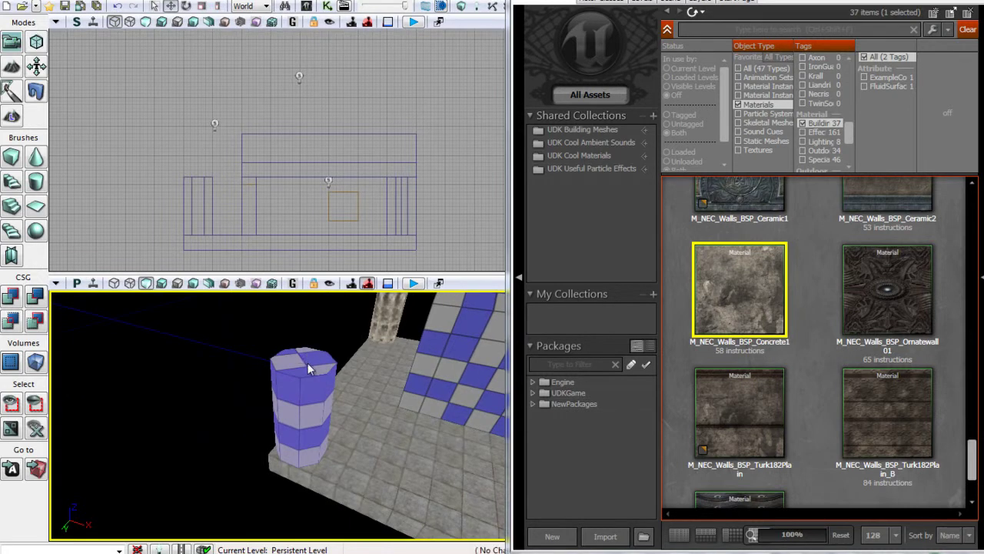
{"action": "right_click", "coordinate": [308, 369]}
{"action": "left_click", "coordinate": [363, 217]}
Select all side faces and the top of the last checkered corner pillar and apply M_NEC_Walls_BSP_Concrete1.
{"action": "left_click_drag", "start_coordinate": [336, 354], "coordinate": [248, 401]}
{"action": "left_click", "coordinate": [303, 417]}
{"action": "left_click", "coordinate": [217, 380]}
{"action": "left_click_drag", "start_coordinate": [317, 388], "coordinate": [50, 394]}
{"action": "left_click", "coordinate": [328, 377], "text": "ctrl"}
{"action": "left_click_drag", "start_coordinate": [327, 377], "coordinate": [143, 377]}
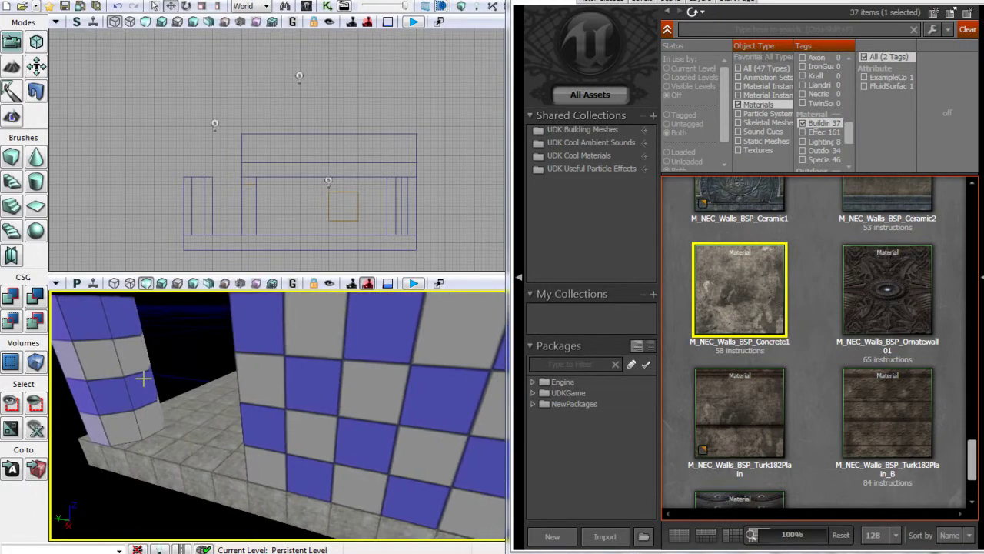
{"action": "left_click", "coordinate": [126, 368], "text": "ctrl"}
{"action": "left_click", "coordinate": [114, 375], "text": "ctrl"}
{"action": "mouse_move", "coordinate": [183, 382]}
{"action": "left_mouse_down"}
{"action": "mouse_move", "coordinate": [134, 354]}
{"action": "mouse_move", "coordinate": [183, 398]}
{"action": "left_mouse_up"}
{"action": "left_click", "coordinate": [255, 383], "text": "ctrl"}
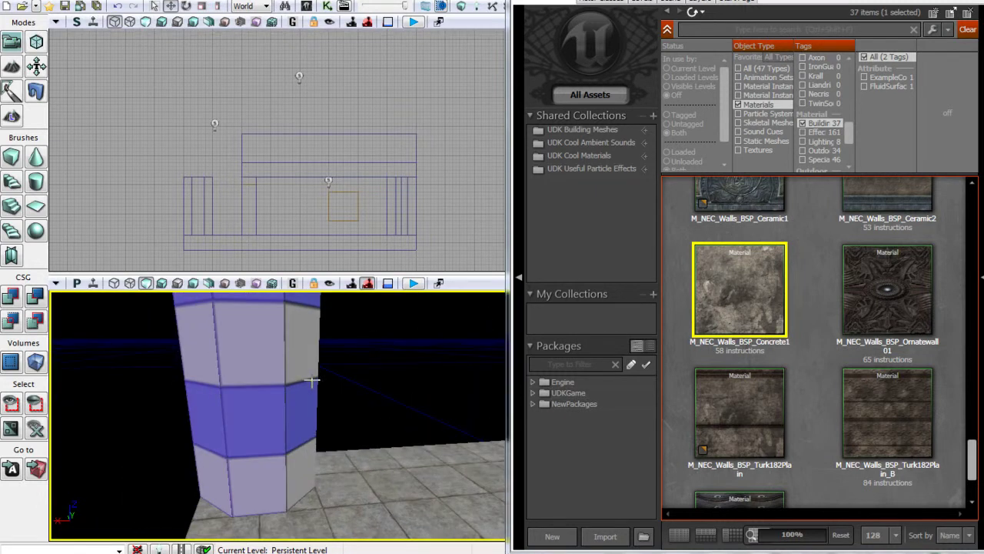
{"action": "left_click", "coordinate": [304, 376], "text": "ctrl"}
{"action": "right_click_drag", "start_coordinate": [302, 373], "coordinate": [268, 375]}
{"action": "left_click_drag", "start_coordinate": [267, 381], "coordinate": [349, 345]}
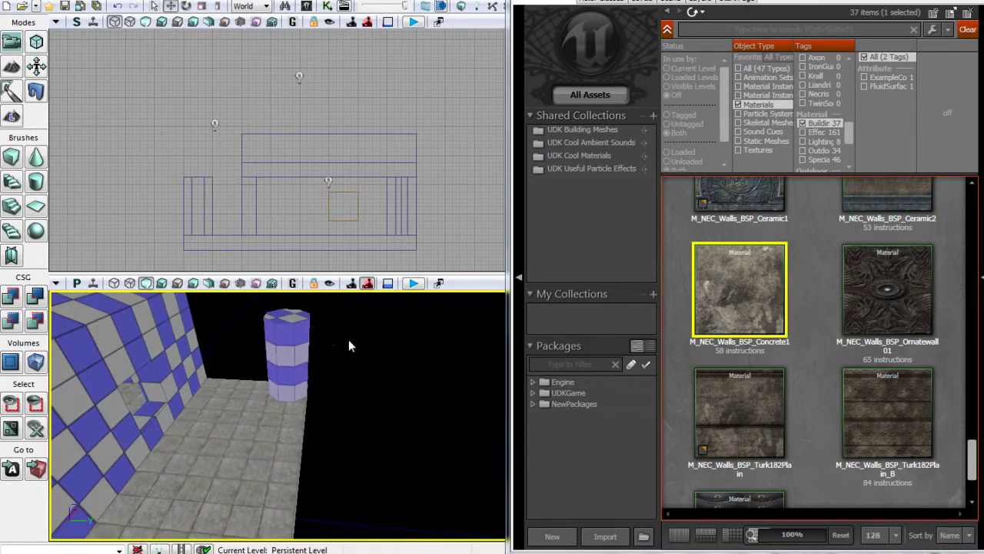
{"action": "right_click", "coordinate": [288, 313]}
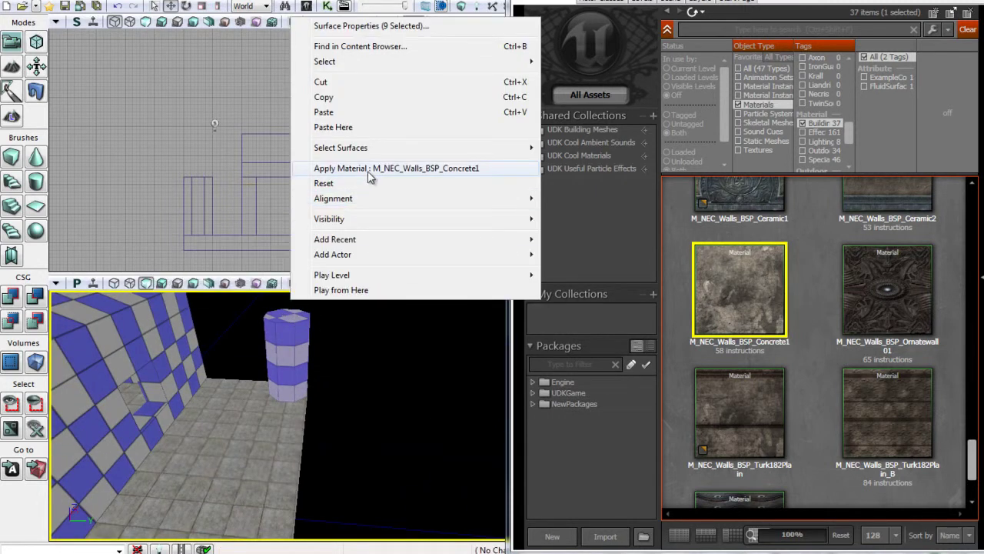
{"action": "left_click", "coordinate": [365, 170]}
Select the outer wall faces on the house's front, first long side and rear gable end.
{"action": "left_click_drag", "start_coordinate": [372, 378], "coordinate": [202, 330]}
{"action": "left_click", "coordinate": [340, 445]}
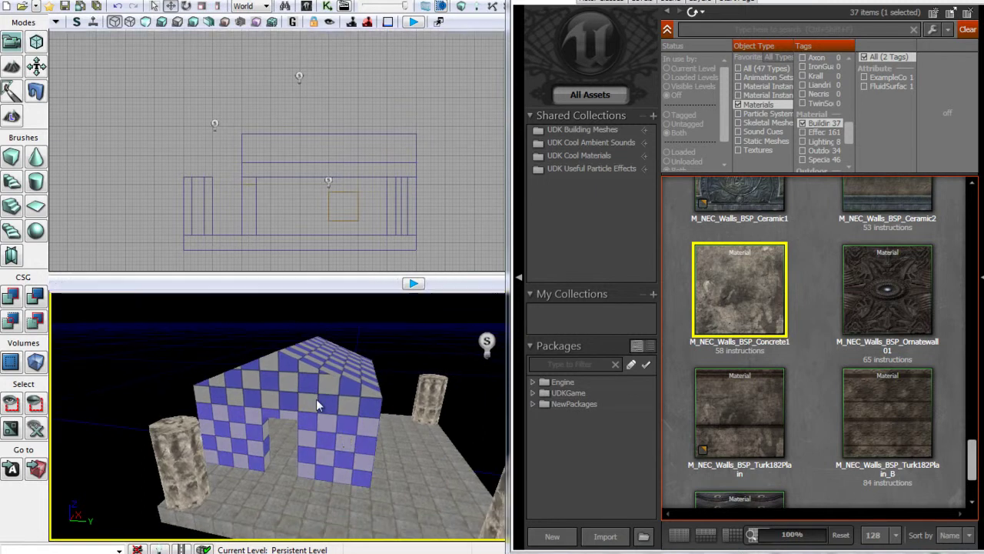
{"action": "left_click_drag", "start_coordinate": [377, 391], "coordinate": [403, 438]}
{"action": "left_click", "coordinate": [341, 477]}
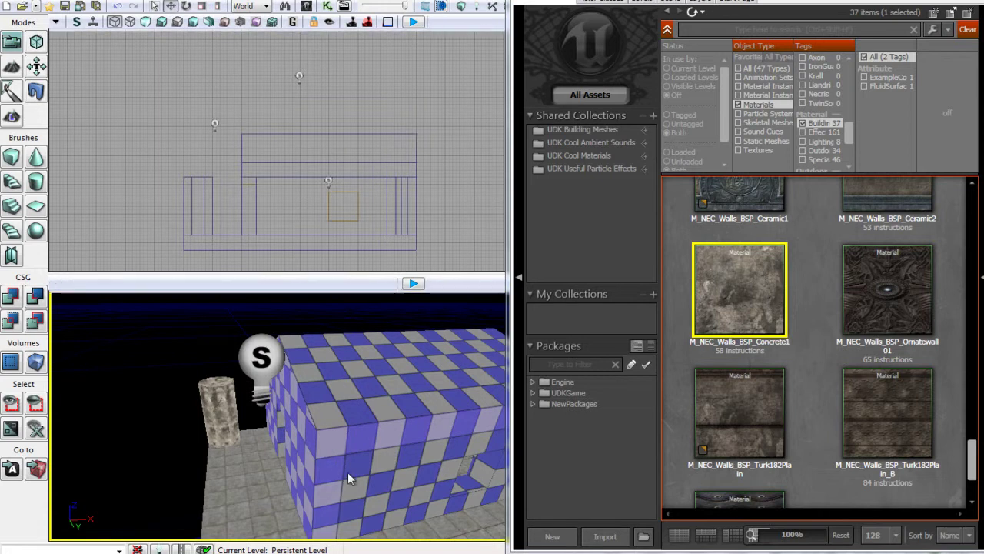
{"action": "right_click_drag", "start_coordinate": [362, 480], "coordinate": [173, 408]}
{"action": "left_click_drag", "start_coordinate": [171, 410], "coordinate": [277, 420]}
{"action": "left_click", "coordinate": [265, 411]}
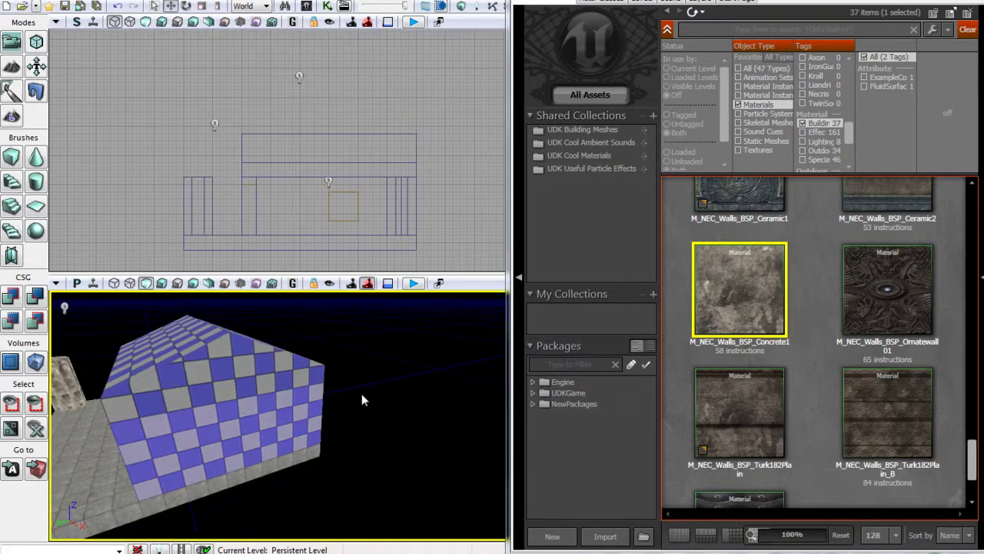
{"action": "left_click", "coordinate": [298, 373], "text": "ctrl"}
{"action": "left_click", "coordinate": [201, 383], "text": "ctrl"}
Add the remaining outer wall faces on the house's other long side with the window to the selection.
{"action": "right_click_drag", "start_coordinate": [311, 378], "coordinate": [110, 377]}
{"action": "left_click_drag", "start_coordinate": [110, 376], "coordinate": [176, 380]}
{"action": "left_click", "coordinate": [292, 384]}
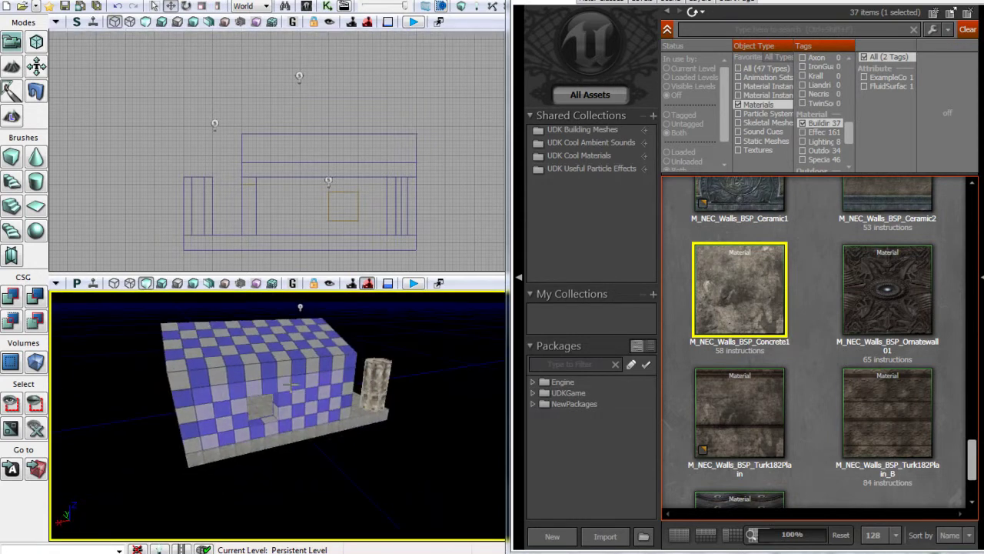
{"action": "left_click", "coordinate": [275, 350], "text": "ctrl"}
{"action": "left_click", "coordinate": [208, 347], "text": "ctrl"}
{"action": "left_click", "coordinate": [229, 380], "text": "ctrl"}
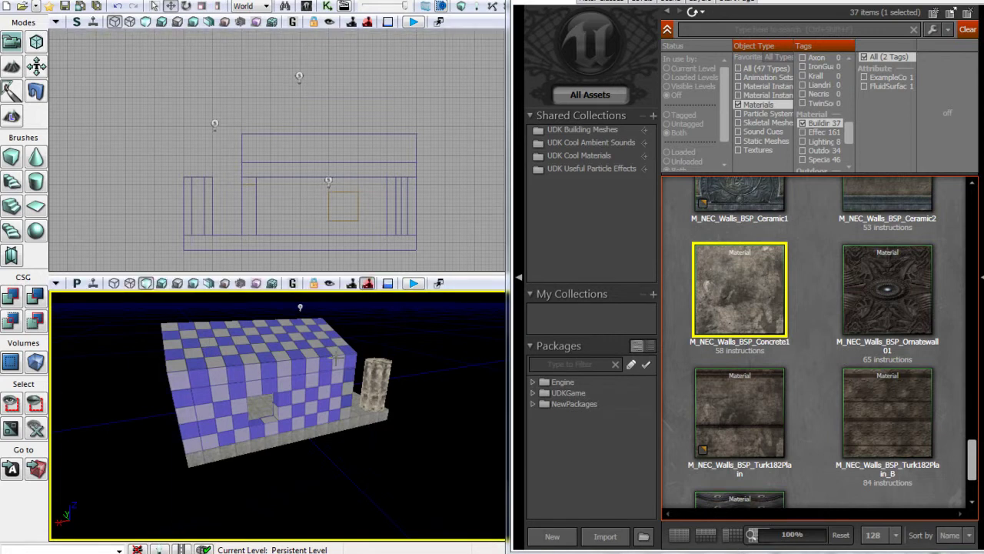
{"action": "right_click_drag", "start_coordinate": [223, 369], "coordinate": [51, 355]}
{"action": "left_click_drag", "start_coordinate": [50, 354], "coordinate": [50, 355]}
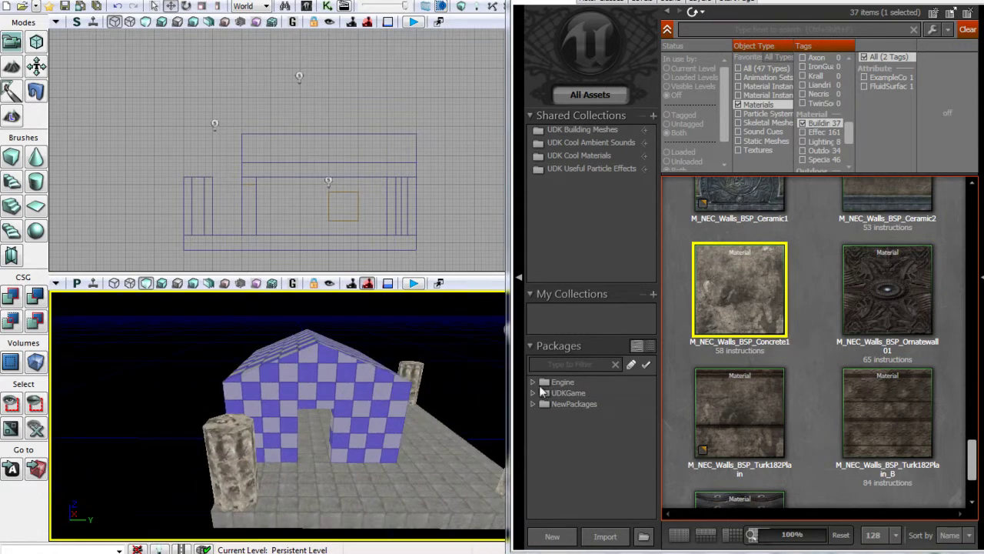
Choose the material M_NEC_Walls_BSP_Turk182Plain and apply it to the selected outer walls of the house.
{"action": "mouse_move", "coordinate": [972, 468]}
{"action": "left_mouse_down"}
{"action": "mouse_move", "coordinate": [974, 477]}
{"action": "mouse_move", "coordinate": [974, 451]}
{"action": "left_mouse_up"}
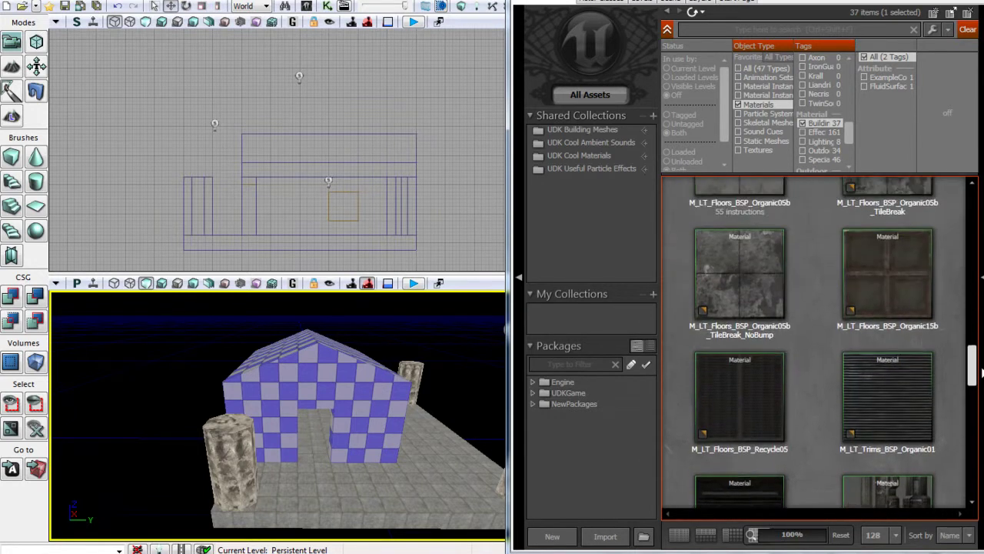
{"action": "left_click_drag", "start_coordinate": [973, 312], "coordinate": [979, 485]}
{"action": "left_click", "coordinate": [736, 313]}
{"action": "right_click", "coordinate": [383, 399]}
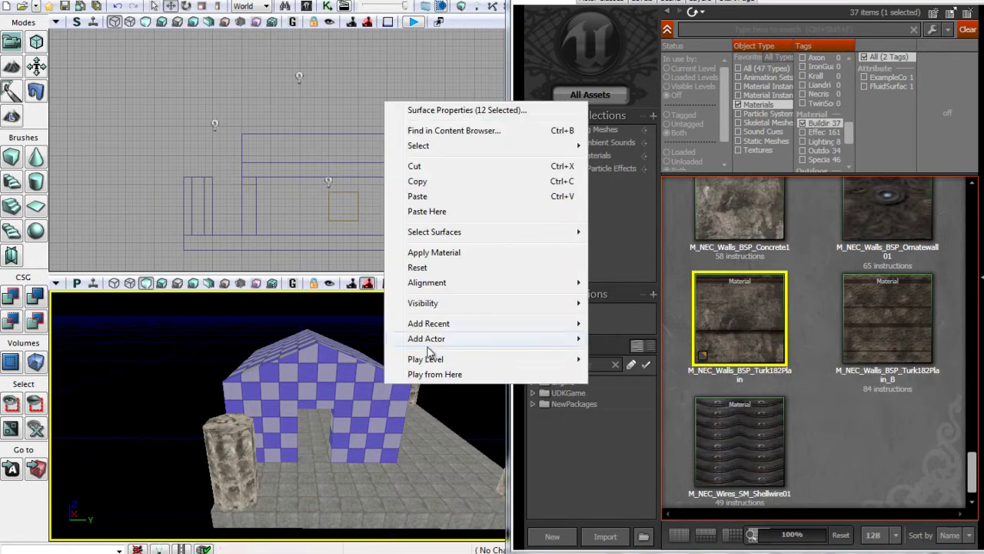
{"action": "left_click", "coordinate": [474, 259]}
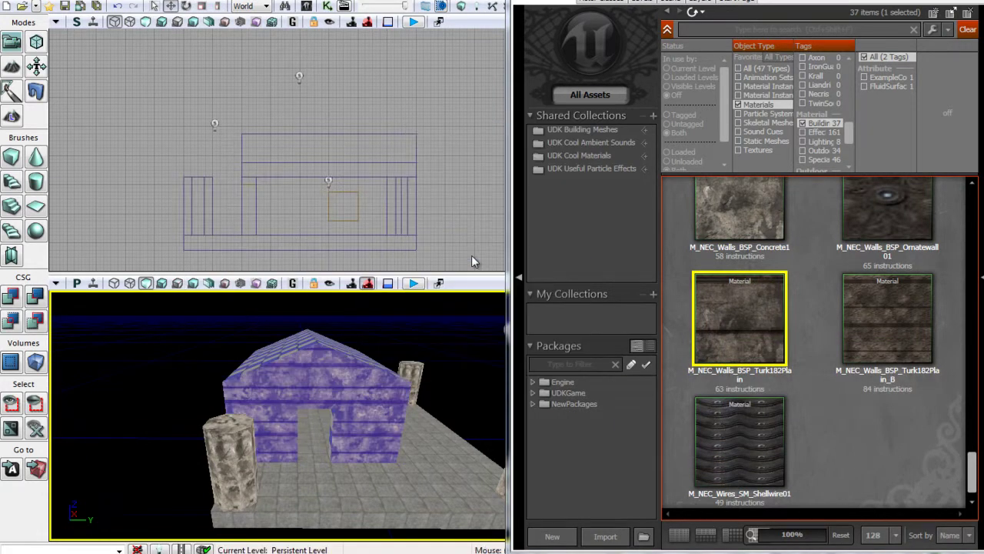
Find the material M_NEC_Base2_BSP_TileColors_01 and apply it to both slopes of the house roof.
{"action": "left_click_drag", "start_coordinate": [431, 362], "coordinate": [414, 430]}
{"action": "key", "text": "s"}
{"action": "right_click_drag", "start_coordinate": [413, 431], "coordinate": [414, 409]}
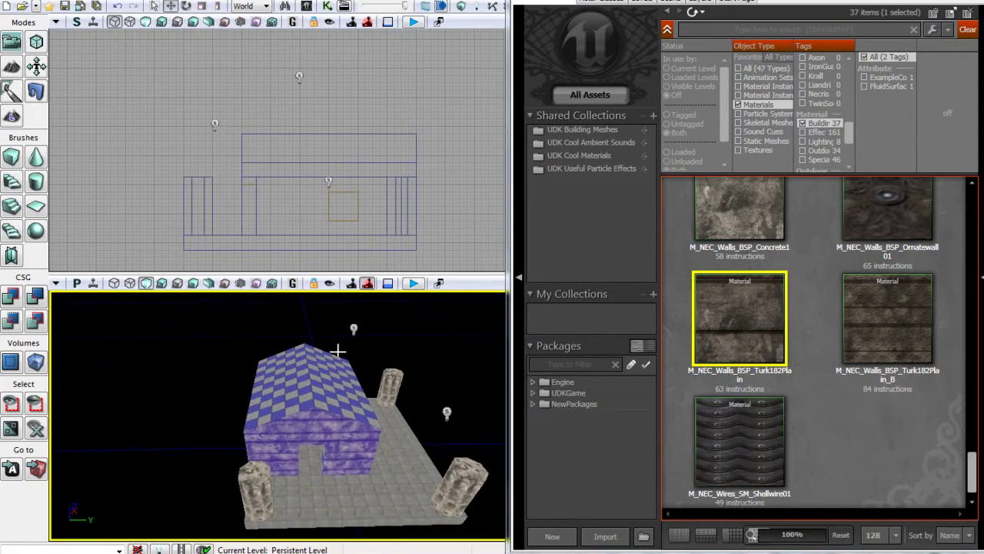
{"action": "left_click", "coordinate": [294, 389]}
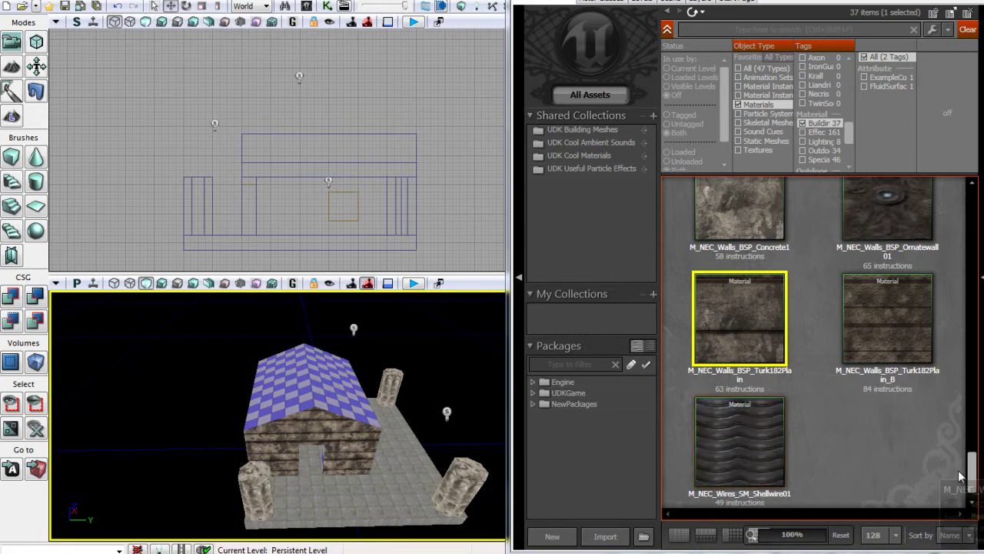
{"action": "left_click_drag", "start_coordinate": [970, 476], "coordinate": [955, 394]}
{"action": "mouse_move", "coordinate": [742, 406]}
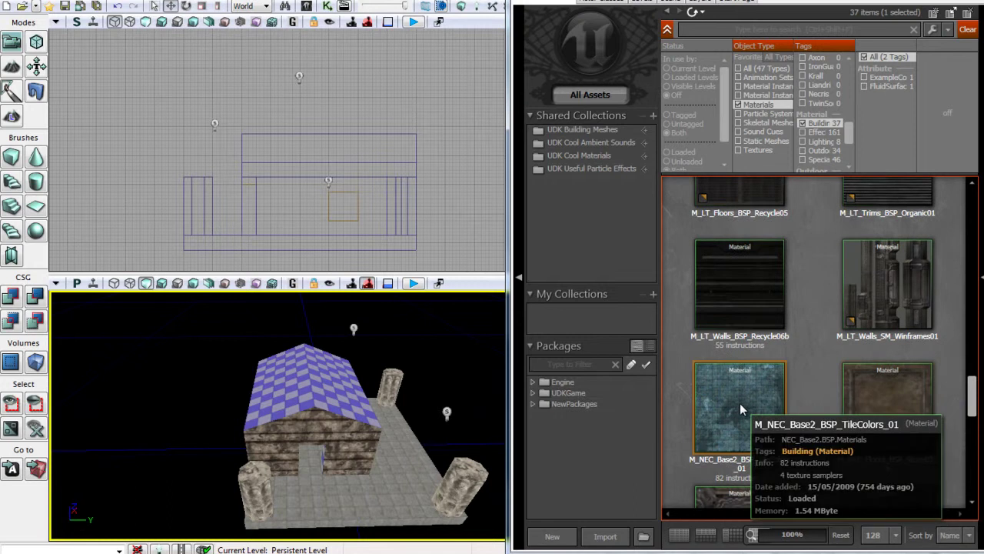
{"action": "left_click", "coordinate": [745, 406]}
{"action": "right_click_drag", "start_coordinate": [395, 339], "coordinate": [417, 343]}
{"action": "scroll", "coordinate": [418, 348], "scroll_direction": "down", "scroll_amount": 5}
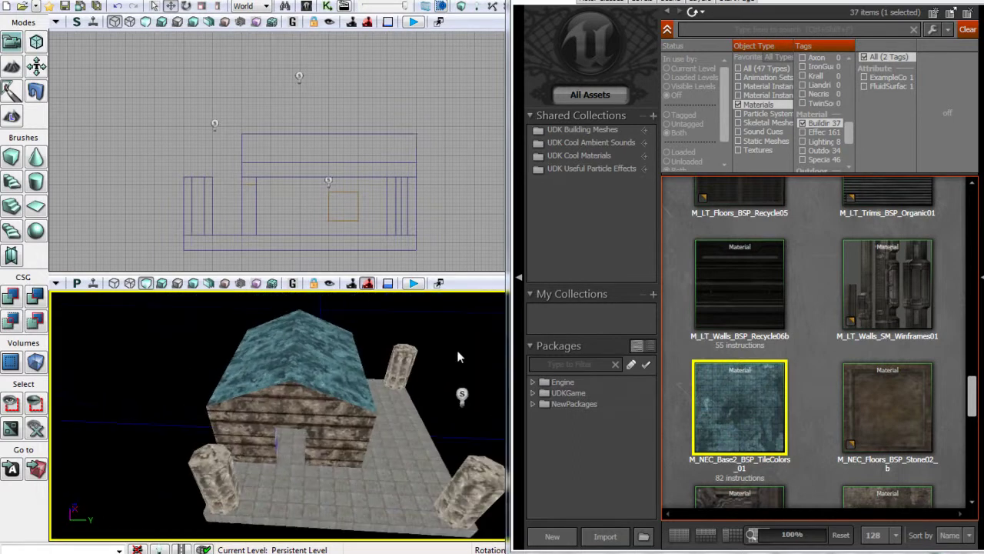
Find M_NEC_Walls_BSP_Turk182Plain again and apply it to the checkered strip at the house corner beside the window.
{"action": "left_click_drag", "start_coordinate": [312, 414], "coordinate": [369, 467]}
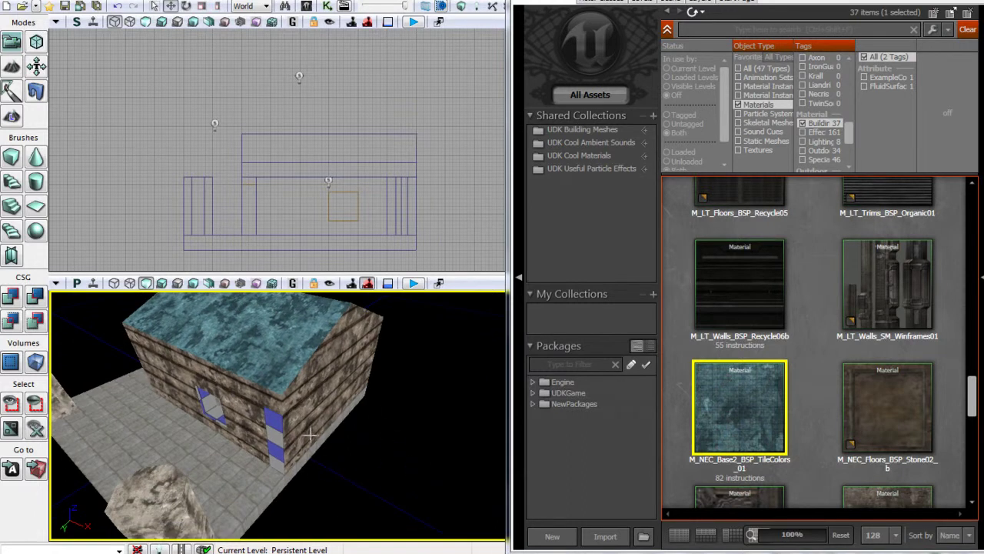
{"action": "scroll", "coordinate": [968, 352], "scroll_direction": "up", "scroll_amount": 5}
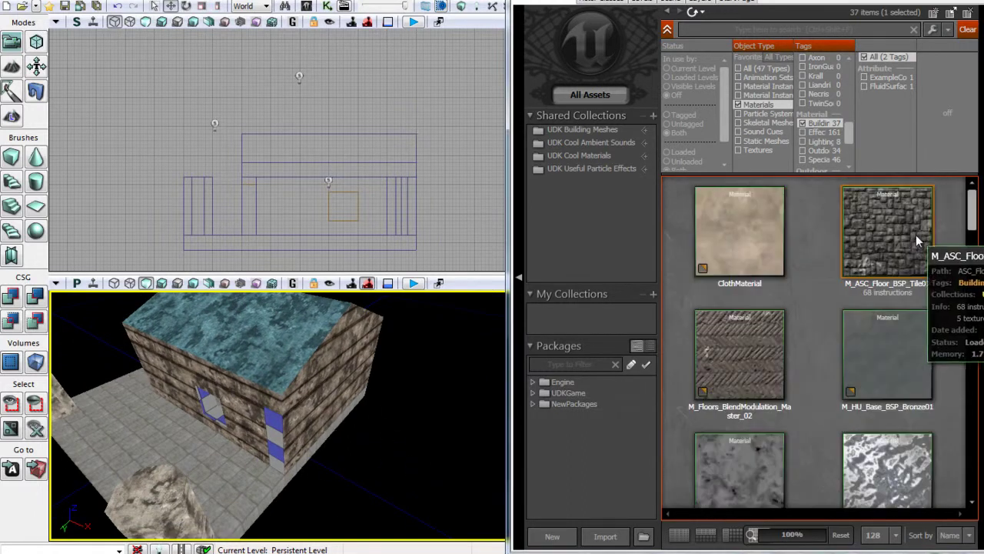
{"action": "scroll", "coordinate": [973, 215], "scroll_direction": "down", "scroll_amount": 5}
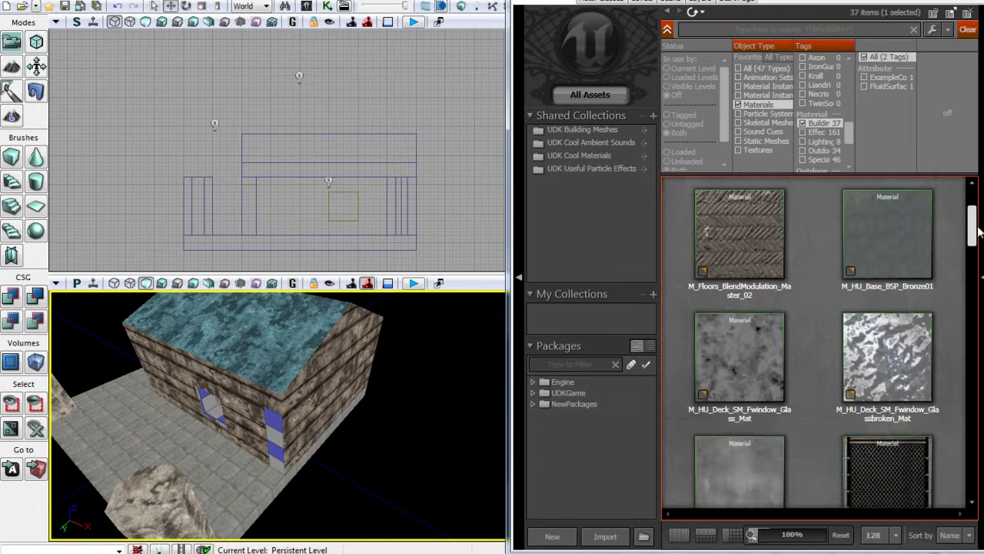
{"action": "scroll", "coordinate": [975, 419], "scroll_direction": "down", "scroll_amount": 10}
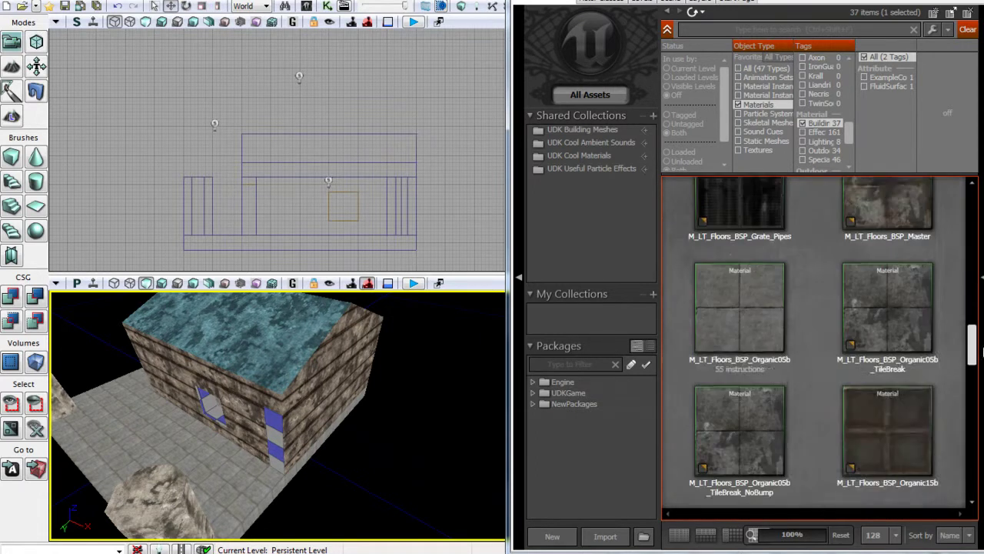
{"action": "left_click_drag", "start_coordinate": [975, 419], "coordinate": [975, 473]}
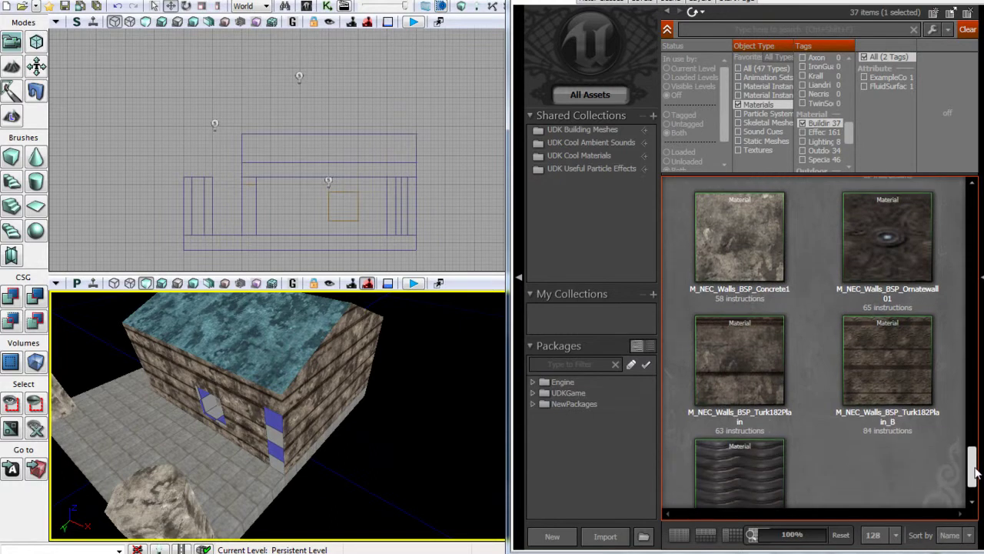
{"action": "left_click_drag", "start_coordinate": [732, 370], "coordinate": [805, 403]}
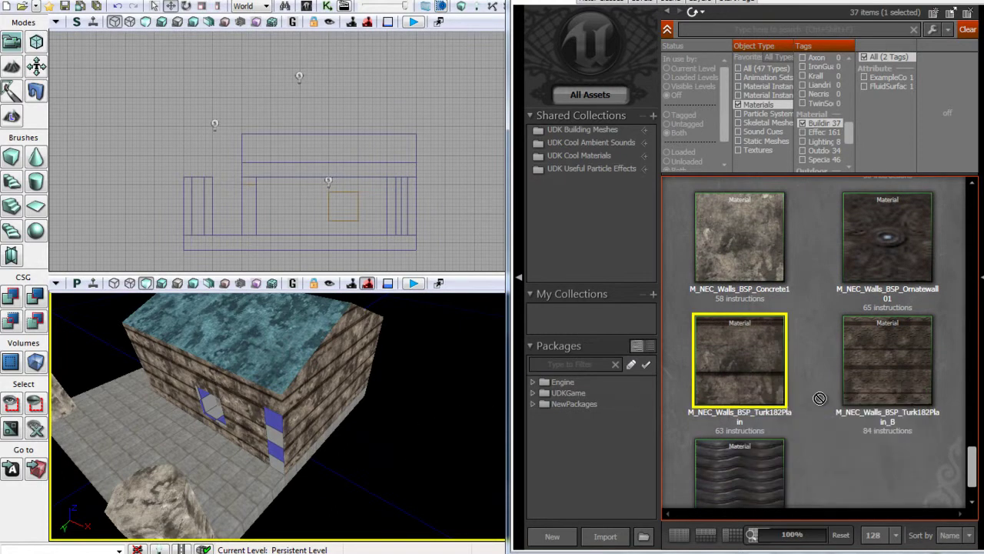
{"action": "left_click_drag", "start_coordinate": [277, 429], "coordinate": [274, 430]}
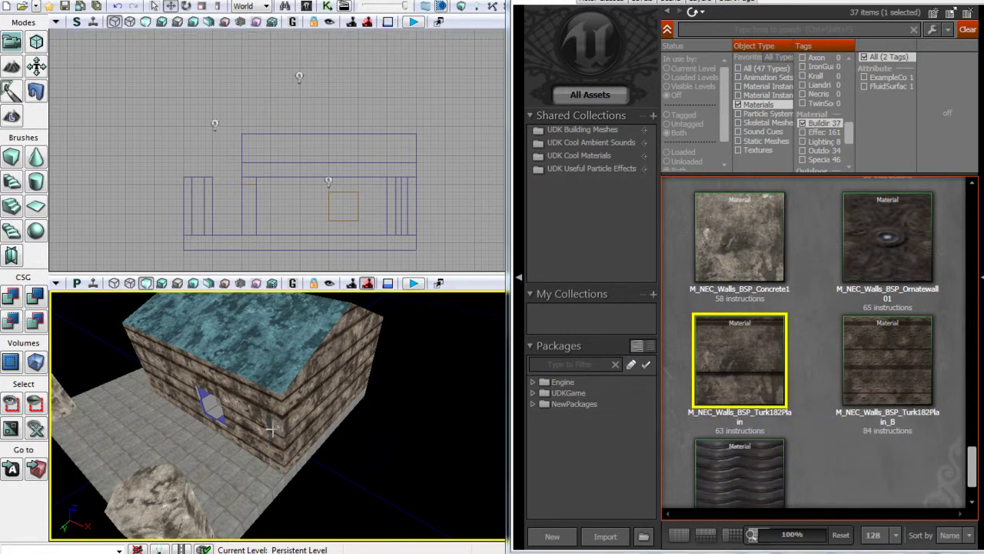
Apply M_NEC_Walls_BSP_Turk182Plain to the remaining checkered corner strip on the opposite long wall of the house.
{"action": "key", "text": "d"}
{"action": "right_click_drag", "start_coordinate": [365, 410], "coordinate": [53, 375]}
{"action": "left_click_drag", "start_coordinate": [54, 381], "coordinate": [565, 404]}
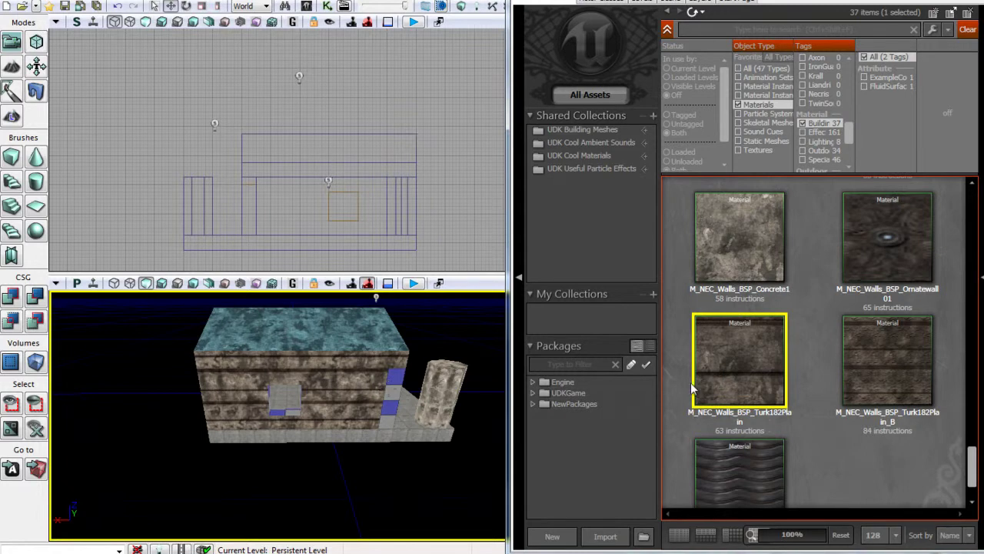
{"action": "right_click", "coordinate": [392, 393]}
{"action": "left_click", "coordinate": [521, 412]}
{"action": "left_click", "coordinate": [521, 412]}
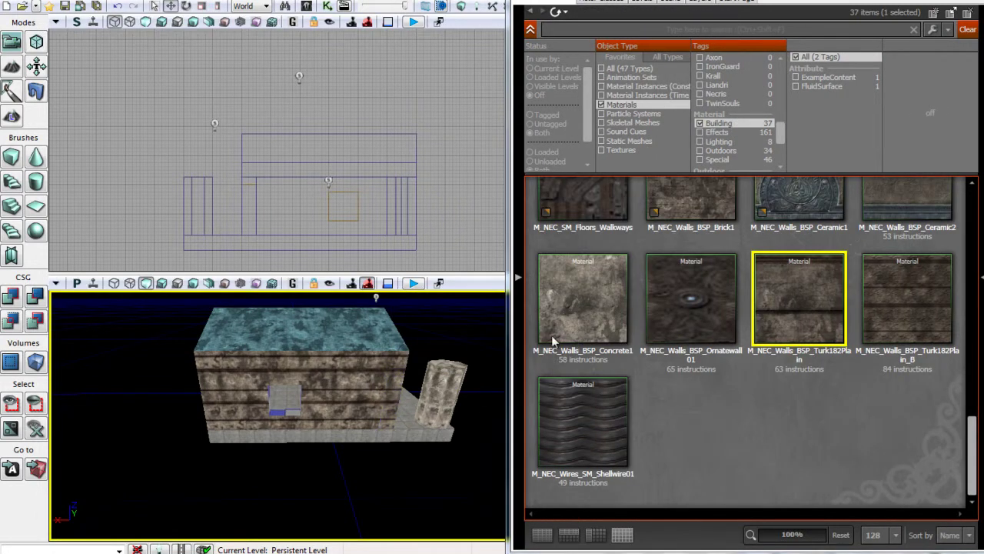
{"action": "left_click", "coordinate": [519, 282]}
Select the checkered interior wall surfaces of the house.
{"action": "left_click_drag", "start_coordinate": [464, 392], "coordinate": [138, 317]}
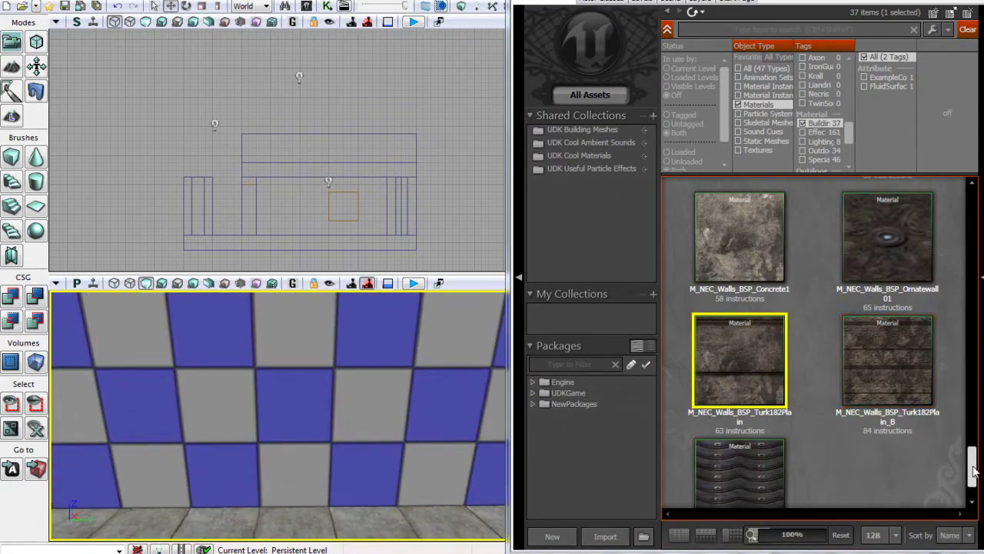
{"action": "scroll", "coordinate": [971, 473], "scroll_direction": "up", "scroll_amount": 5}
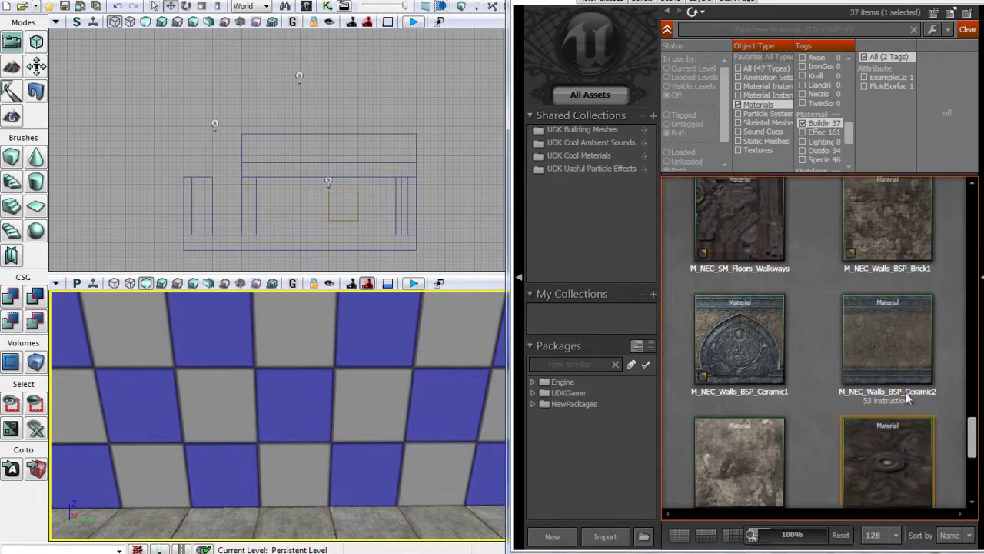
{"action": "mouse_move", "coordinate": [354, 435]}
{"action": "right_mouse_down"}
{"action": "mouse_move", "coordinate": [323, 432]}
{"action": "mouse_move", "coordinate": [323, 419]}
{"action": "right_mouse_up"}
{"action": "left_click", "coordinate": [354, 435]}
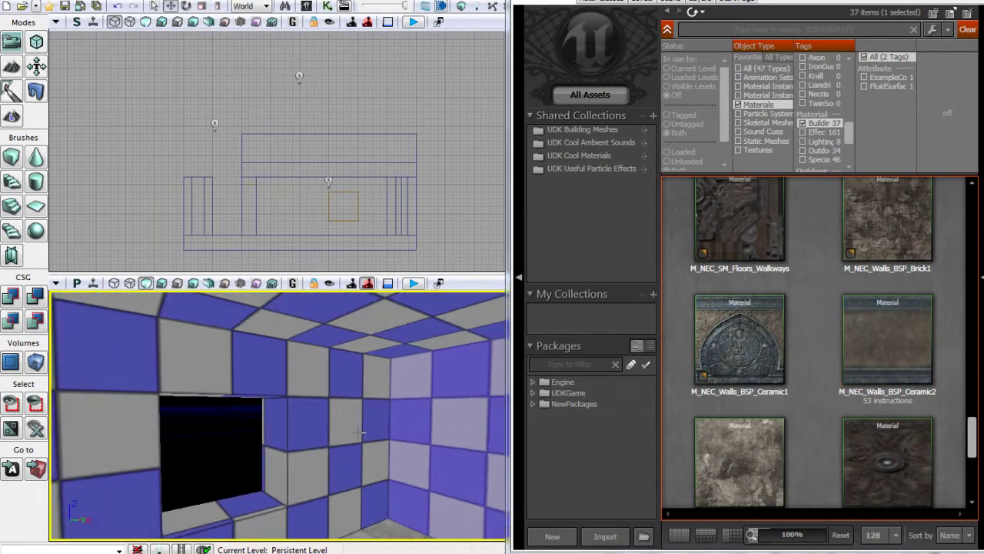
{"action": "left_click", "coordinate": [358, 429], "text": "ctrl"}
{"action": "left_click_drag", "start_coordinate": [380, 449], "coordinate": [364, 451]}
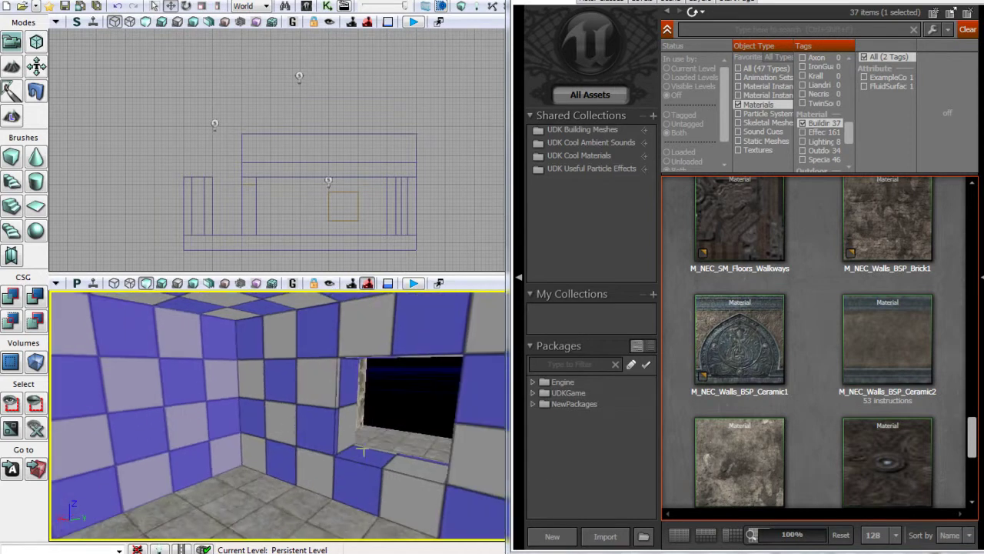
{"action": "left_click_drag", "start_coordinate": [298, 421], "coordinate": [327, 415]}
{"action": "left_click_drag", "start_coordinate": [391, 407], "coordinate": [364, 385]}
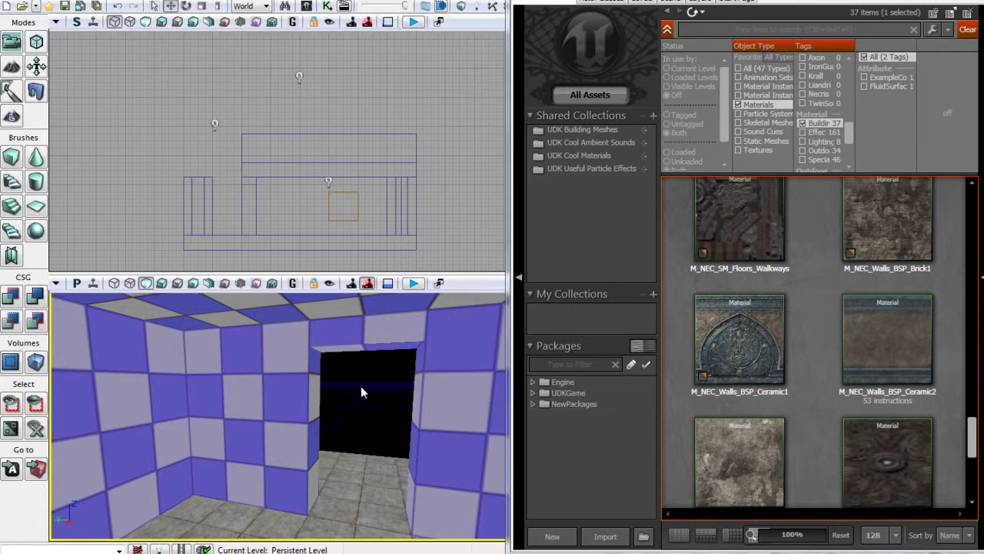
{"action": "left_click_drag", "start_coordinate": [321, 395], "coordinate": [296, 395]}
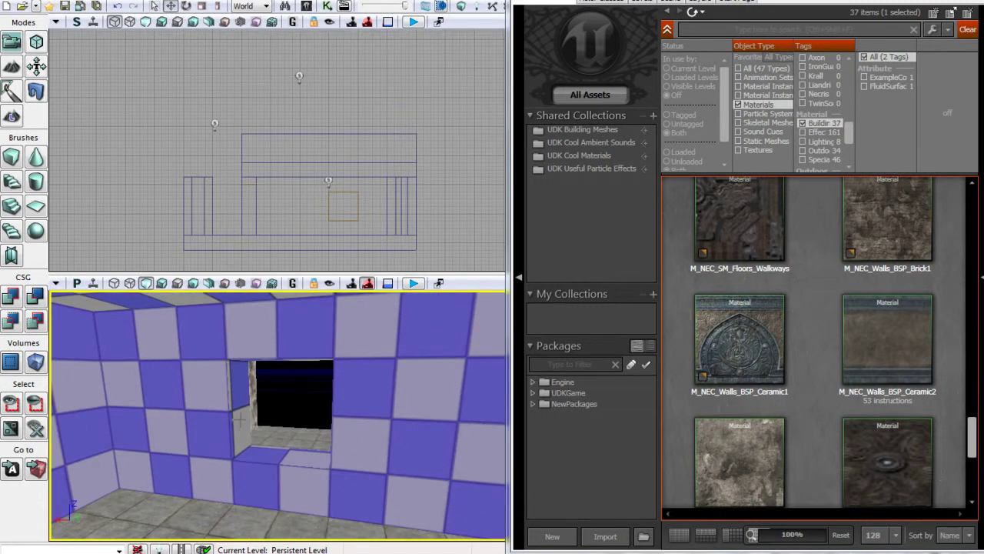
Add the checkered inner faces of the window and door openings to the wall surface selection.
{"action": "mouse_move", "coordinate": [274, 411]}
{"action": "right_mouse_down"}
{"action": "mouse_move", "coordinate": [248, 404]}
{"action": "mouse_move", "coordinate": [294, 304]}
{"action": "mouse_move", "coordinate": [292, 409]}
{"action": "mouse_move", "coordinate": [338, 401]}
{"action": "mouse_move", "coordinate": [395, 413]}
{"action": "mouse_move", "coordinate": [221, 390]}
{"action": "right_mouse_up"}
{"action": "left_click", "coordinate": [293, 397]}
{"action": "left_click_drag", "start_coordinate": [220, 388], "coordinate": [394, 468]}
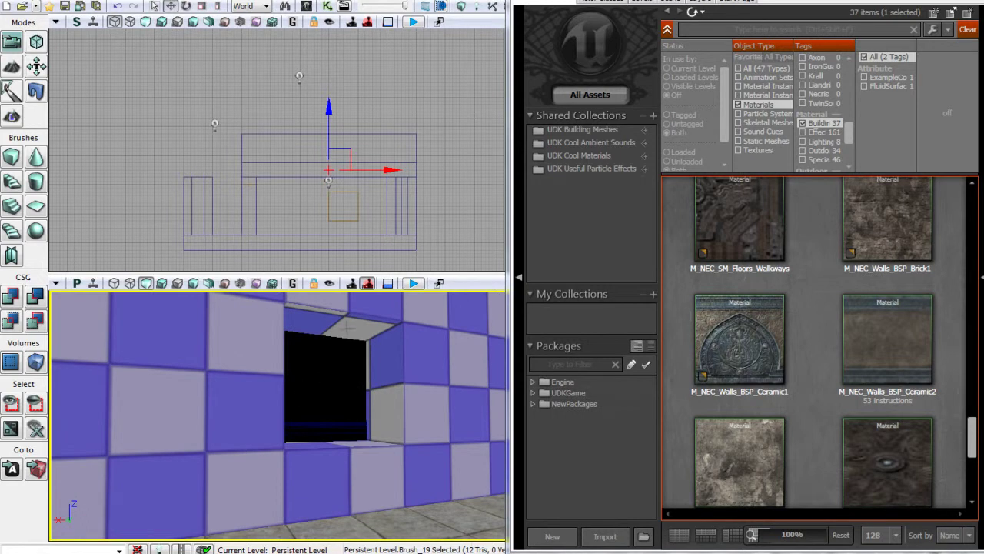
{"action": "right_click_drag", "start_coordinate": [407, 396], "coordinate": [48, 347]}
{"action": "right_click_drag", "start_coordinate": [214, 422], "coordinate": [242, 433]}
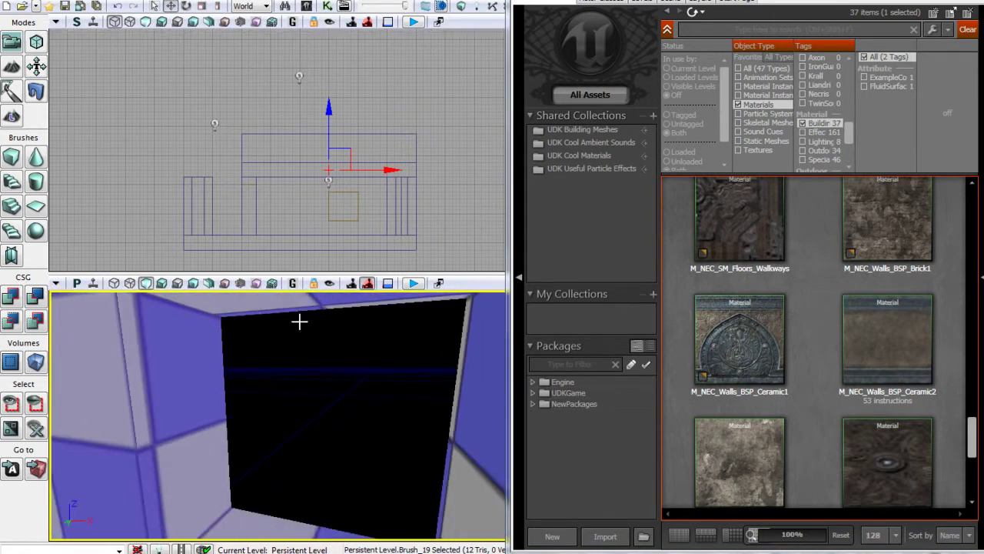
Choose the material M_NEC_Walls_BSP_Ceramic2, apply it to the selected interior surfaces and clear the selection.
{"action": "right_click", "coordinate": [485, 429]}
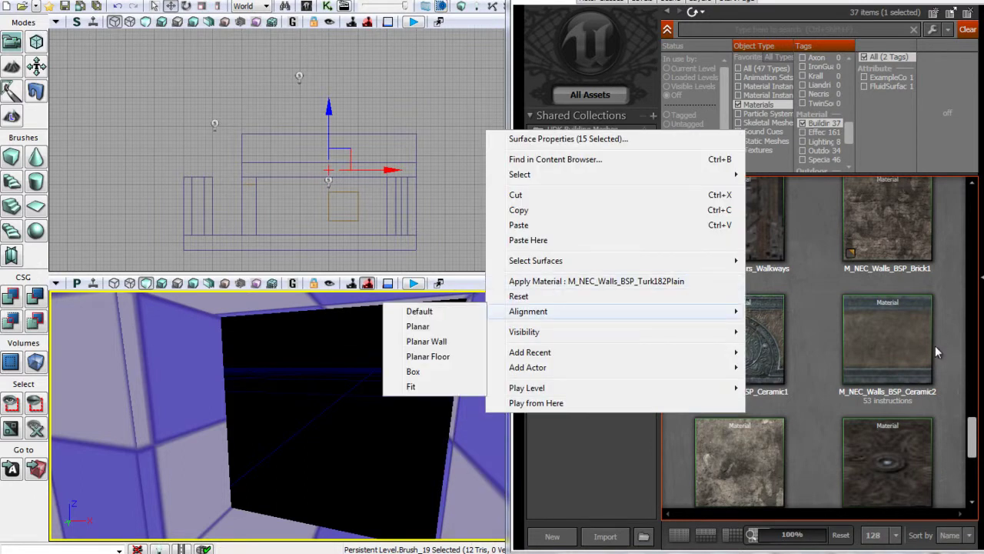
{"action": "left_click", "coordinate": [905, 348]}
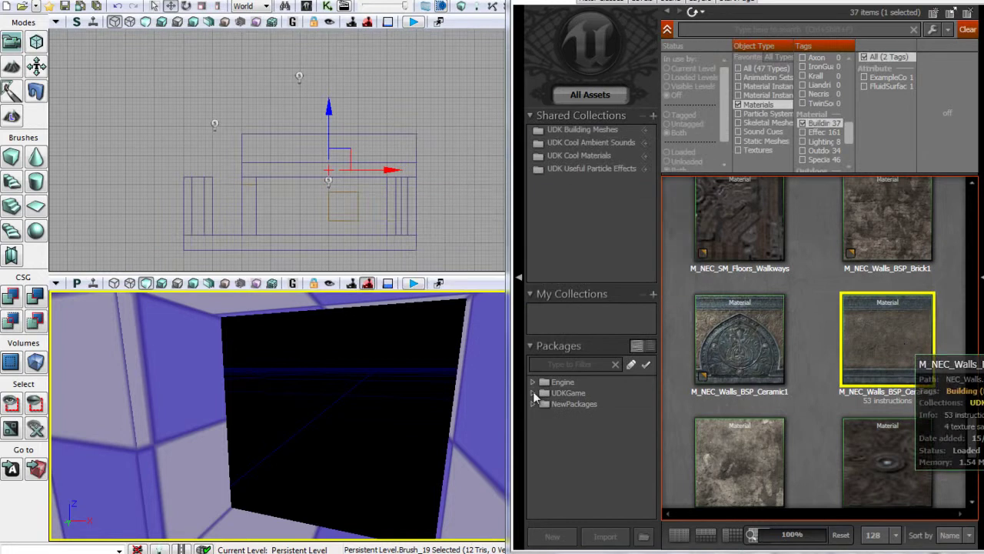
{"action": "right_click", "coordinate": [484, 406]}
{"action": "left_click", "coordinate": [579, 262]}
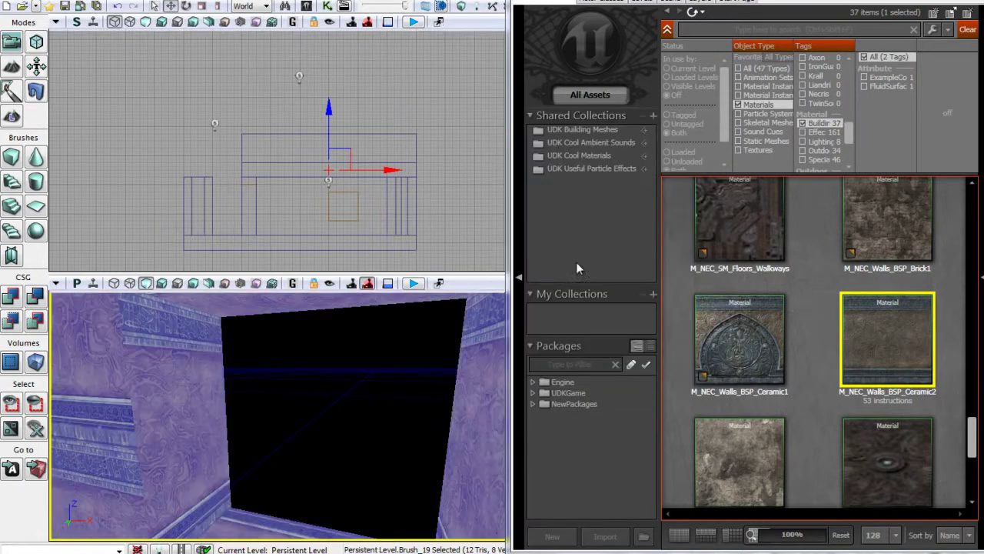
{"action": "left_click_drag", "start_coordinate": [336, 390], "coordinate": [49, 375]}
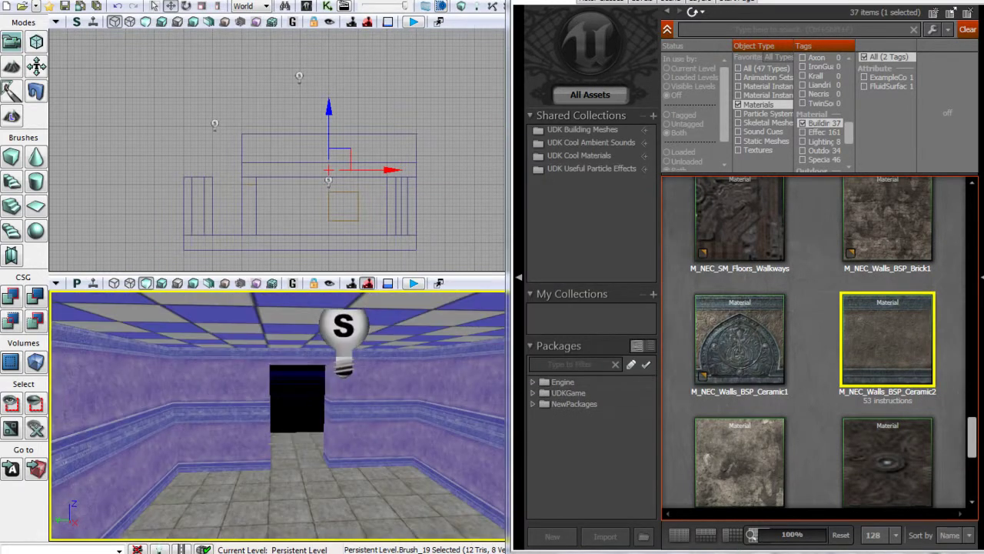
{"action": "left_click", "coordinate": [298, 416]}
Find the material M_NEC_Walls_BSP_Ornatewall01 and apply it to both halves of the checkered ceiling inside the house.
{"action": "mouse_move", "coordinate": [300, 413]}
{"action": "right_mouse_down"}
{"action": "mouse_move", "coordinate": [127, 517]}
{"action": "mouse_move", "coordinate": [305, 341]}
{"action": "mouse_move", "coordinate": [299, 497]}
{"action": "mouse_move", "coordinate": [308, 323]}
{"action": "mouse_move", "coordinate": [311, 404]}
{"action": "right_mouse_up"}
{"action": "left_click_drag", "start_coordinate": [973, 443], "coordinate": [972, 467]}
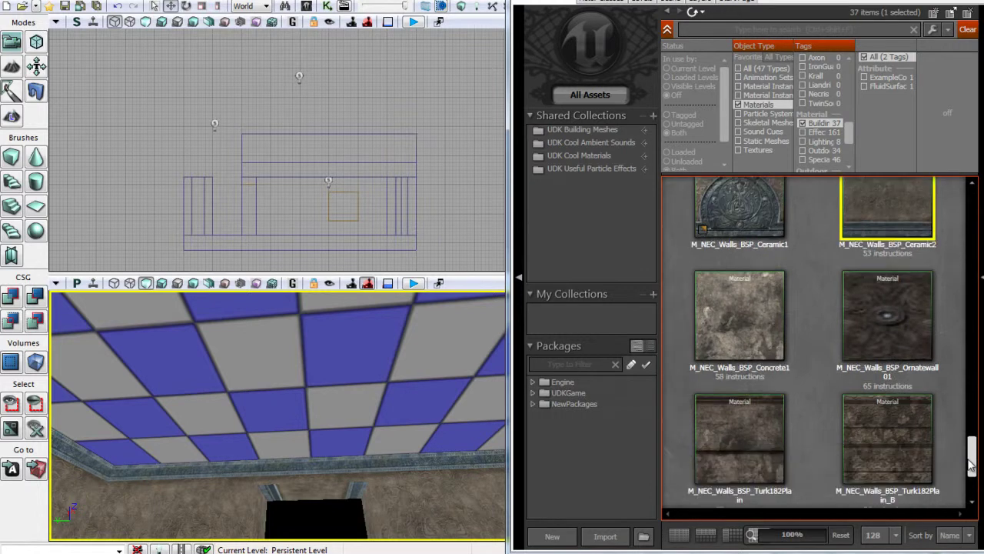
{"action": "left_click", "coordinate": [915, 329]}
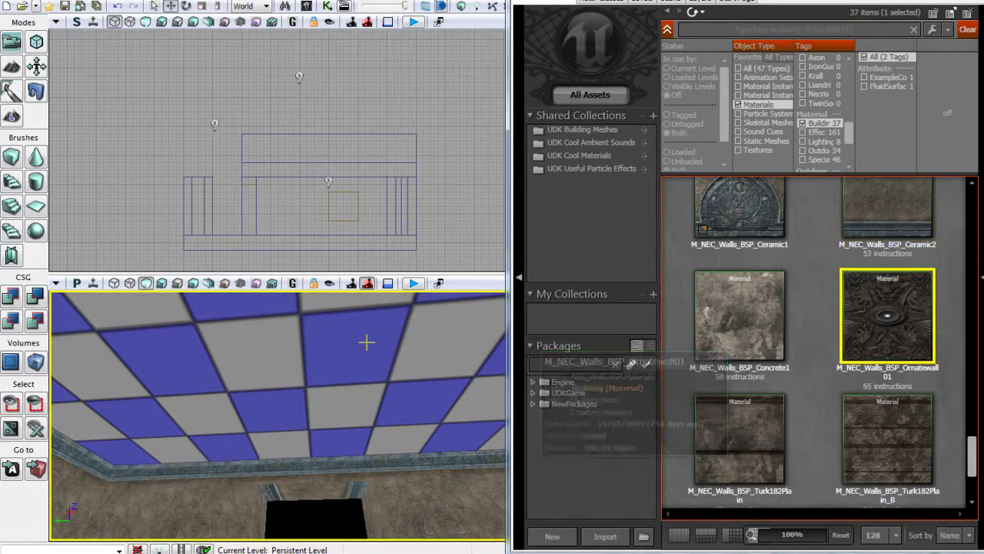
{"action": "left_click_drag", "start_coordinate": [904, 344], "coordinate": [464, 400]}
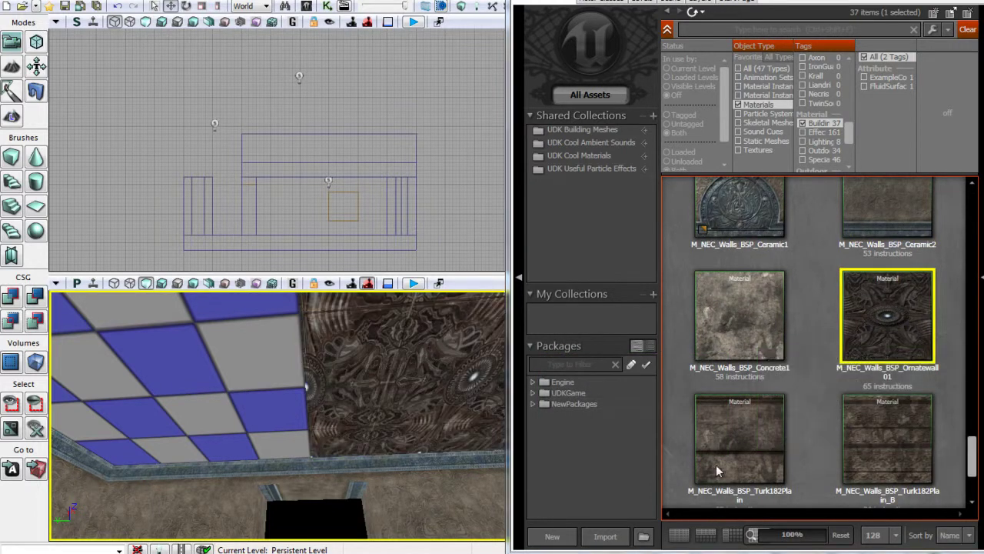
{"action": "left_click_drag", "start_coordinate": [887, 333], "coordinate": [289, 406]}
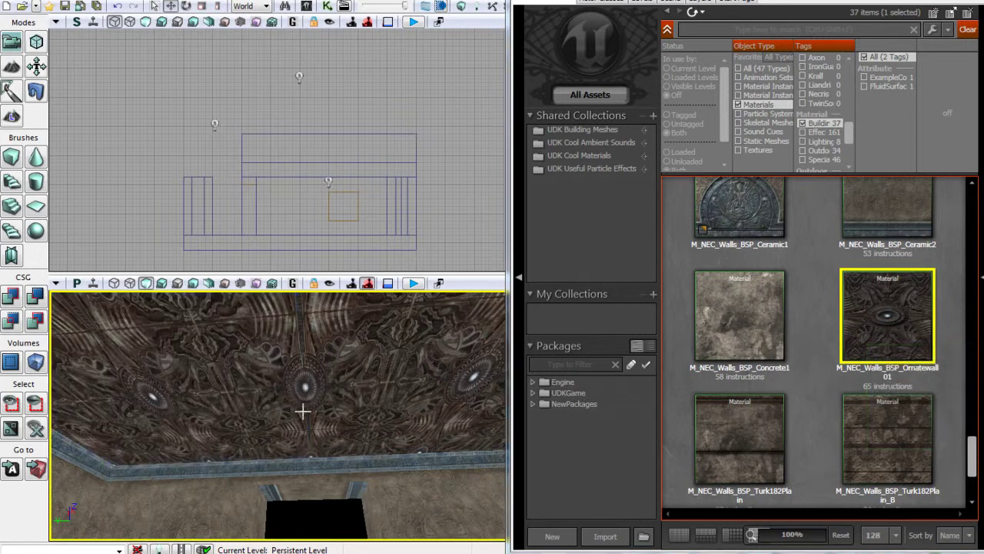
{"action": "right_click_drag", "start_coordinate": [310, 524], "coordinate": [50, 536]}
{"action": "right_click_drag", "start_coordinate": [36, 438], "coordinate": [303, 529]}
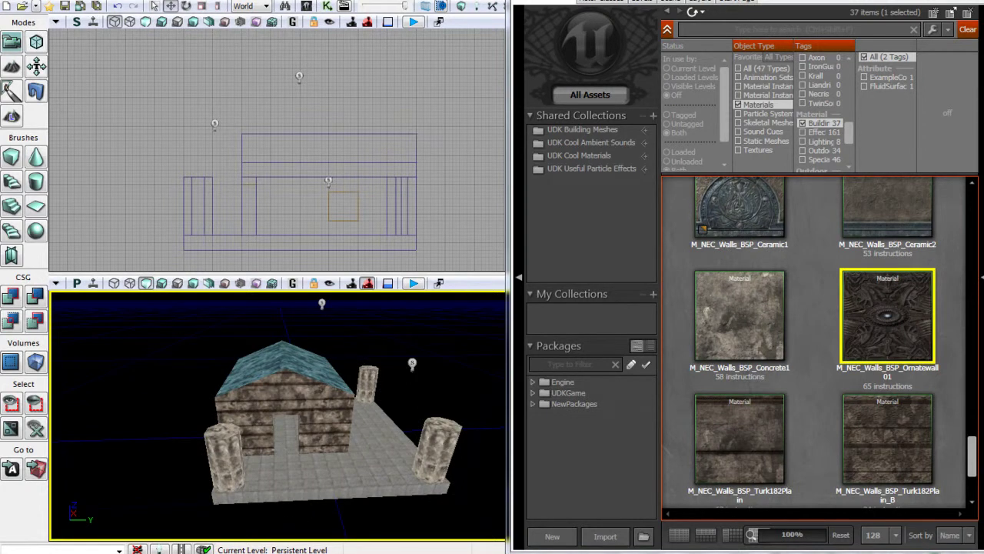
{"action": "right_click_drag", "start_coordinate": [442, 382], "coordinate": [349, 411]}
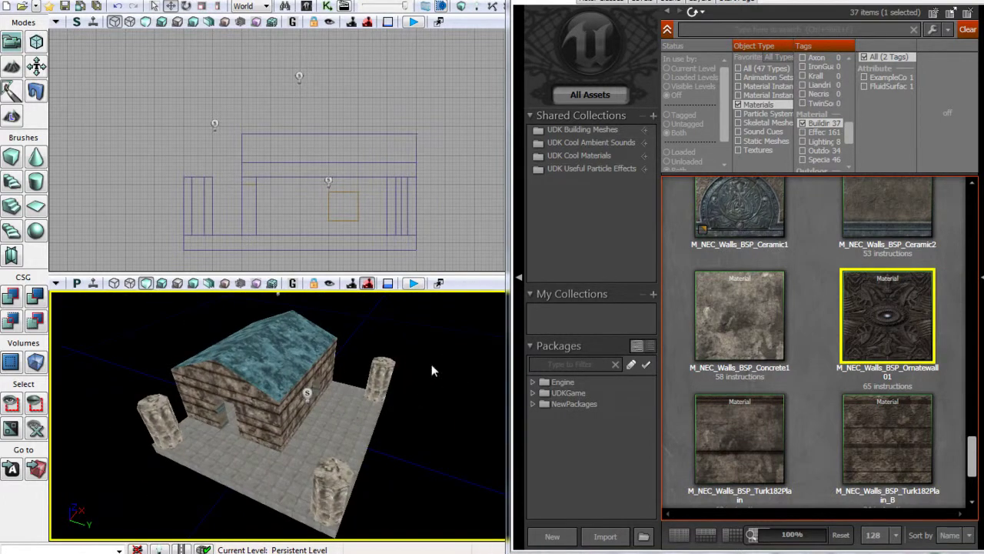
{"action": "mouse_move", "coordinate": [339, 378]}
{"action": "right_mouse_down"}
{"action": "mouse_move", "coordinate": [355, 378]}
{"action": "mouse_move", "coordinate": [339, 377]}
{"action": "right_mouse_up"}
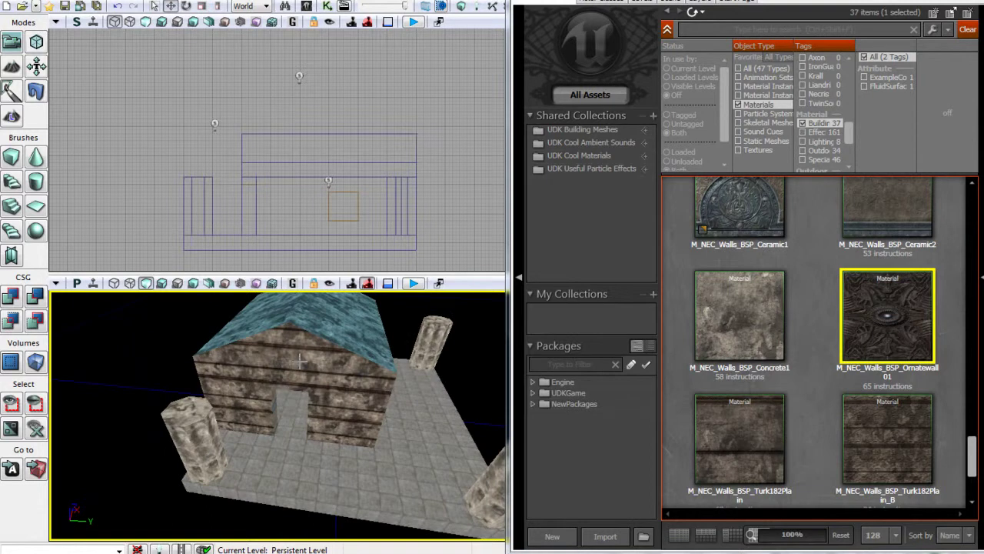